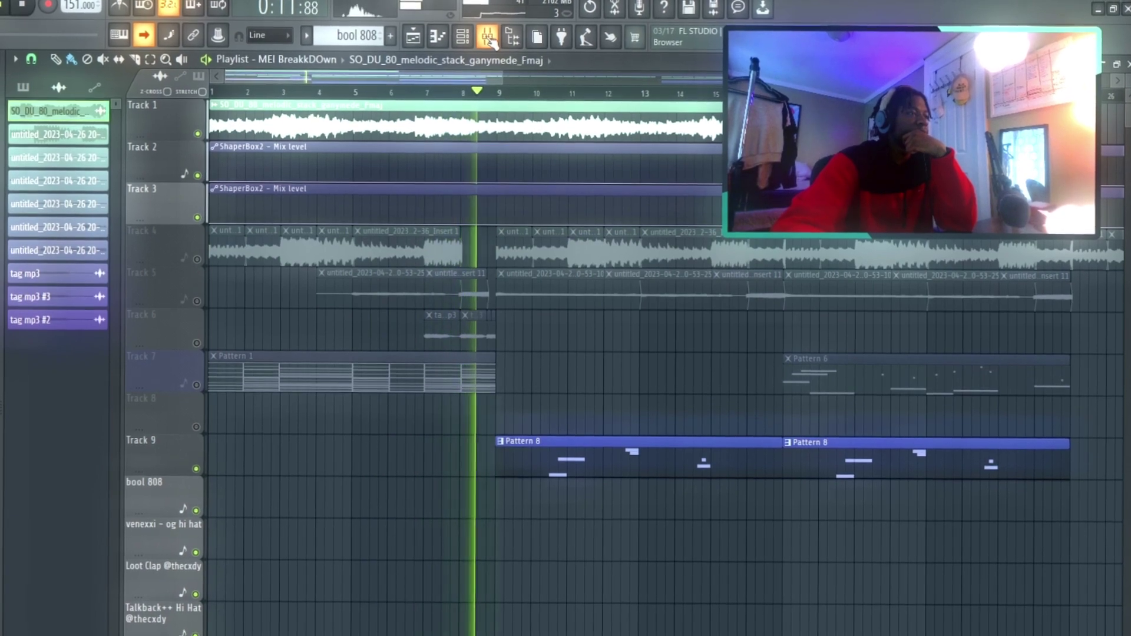
- Stop playback and open the RC-20 Retro Color effect on mixer Insert 1
key(space)
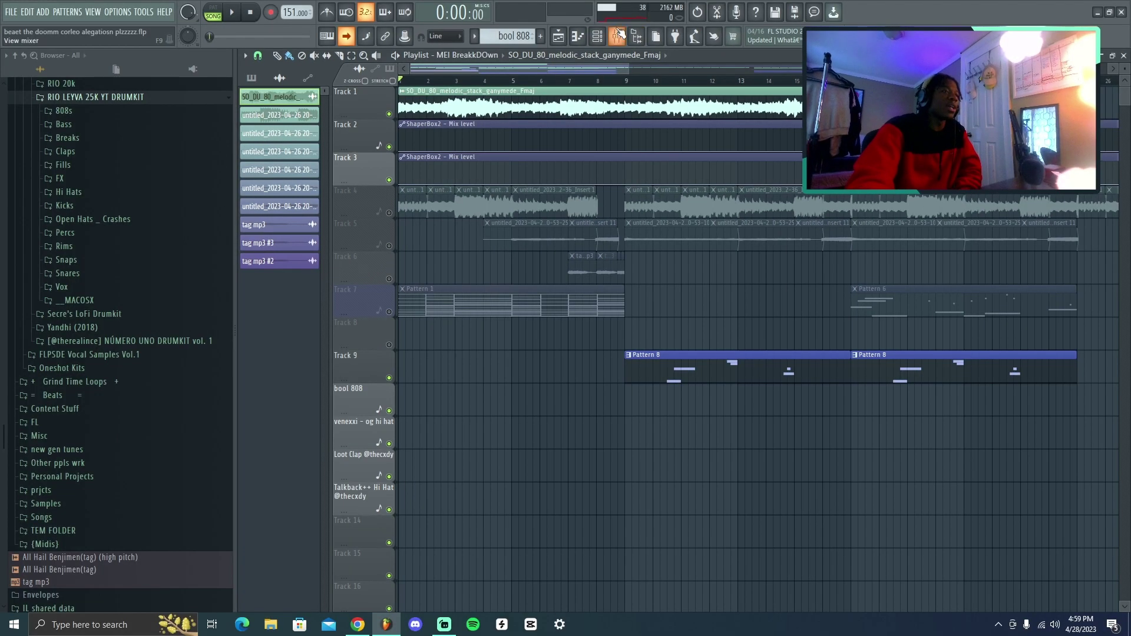
click(625, 21)
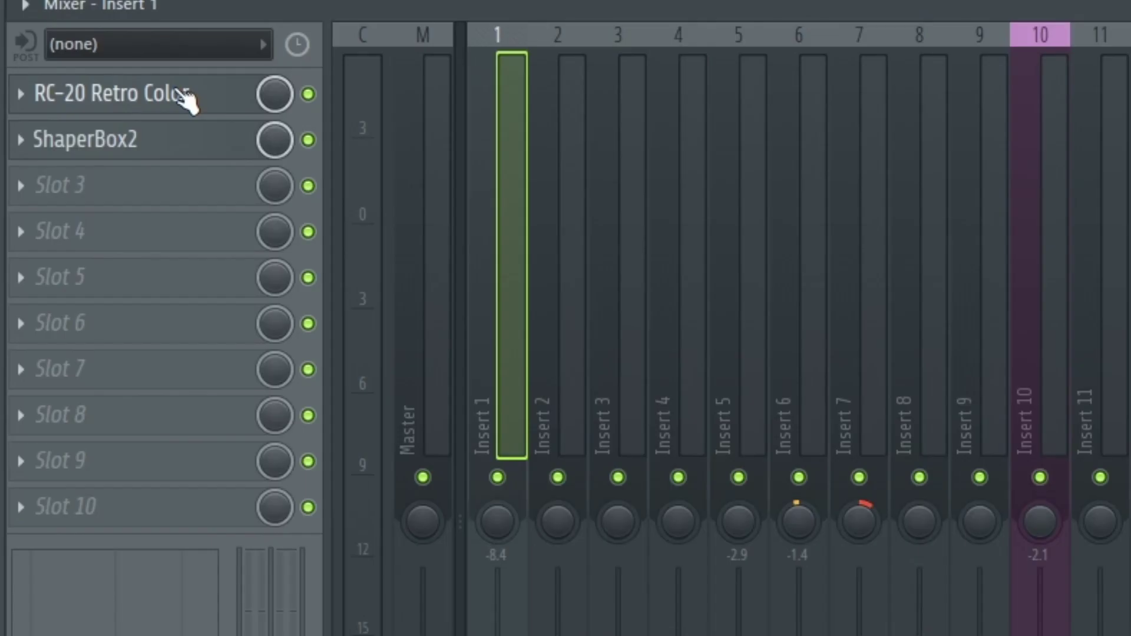
click(311, 95)
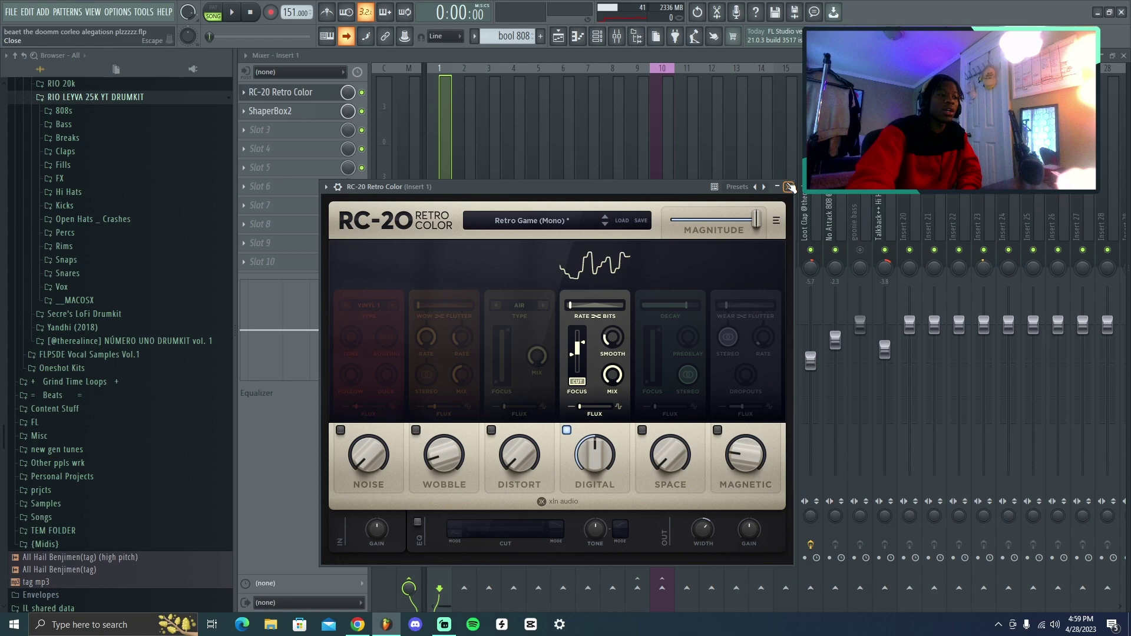
click(790, 187)
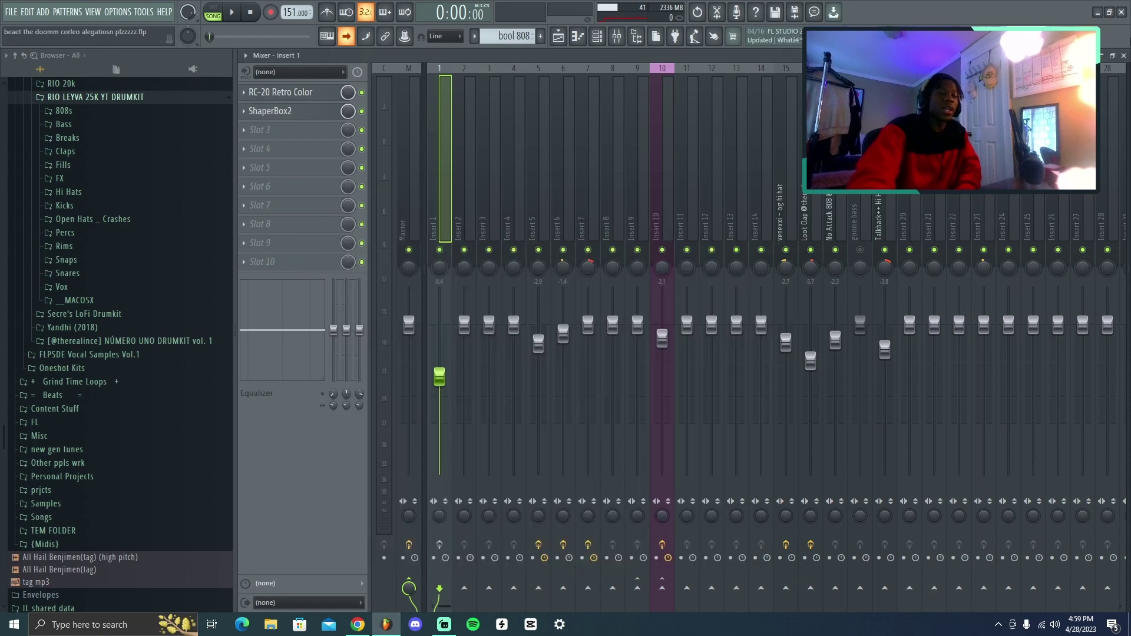
click(281, 91)
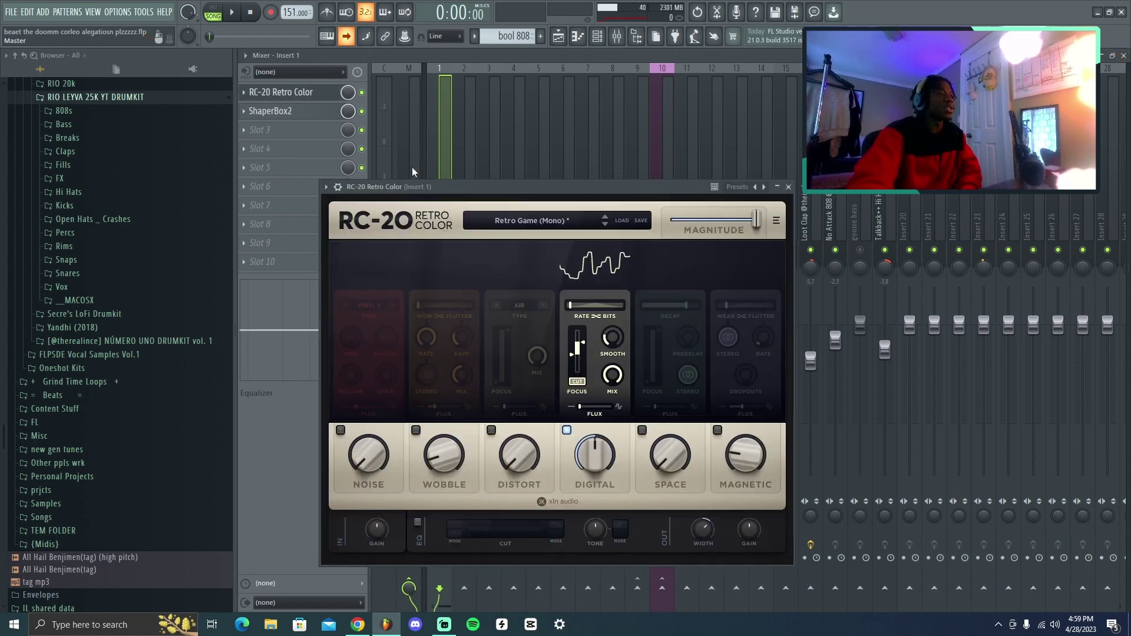
- Browse RC-20 Retro Color's preset list without changing the preset, and close the plugin
click(530, 220)
scroll(466, 348, up, 5)
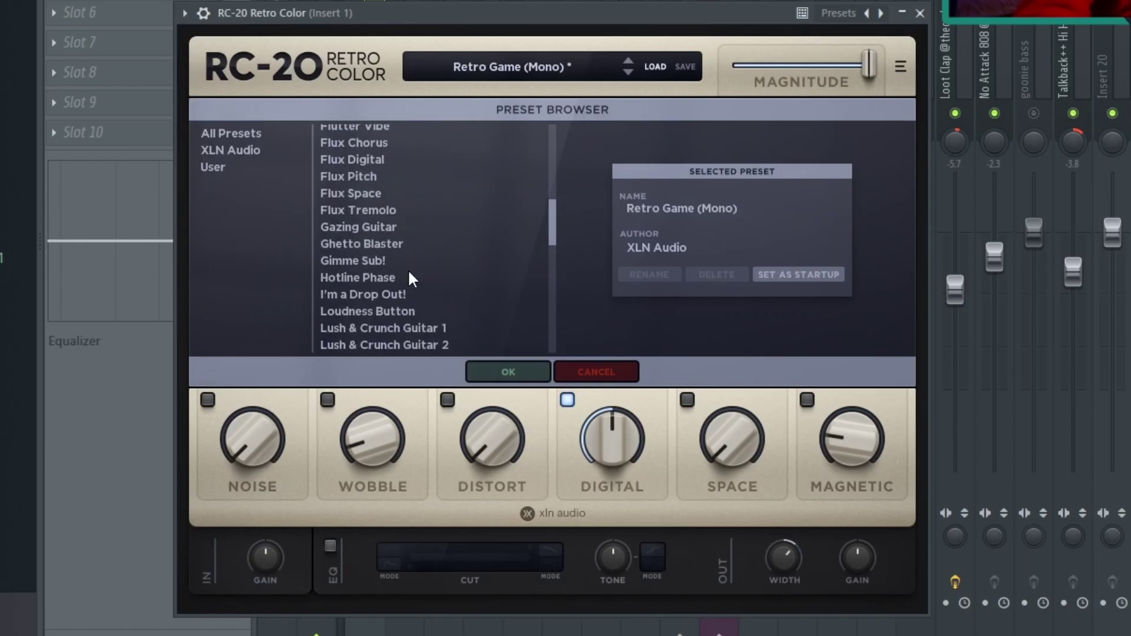
scroll(399, 256, up, 1)
scroll(396, 255, down, 3)
scroll(397, 256, up, 2)
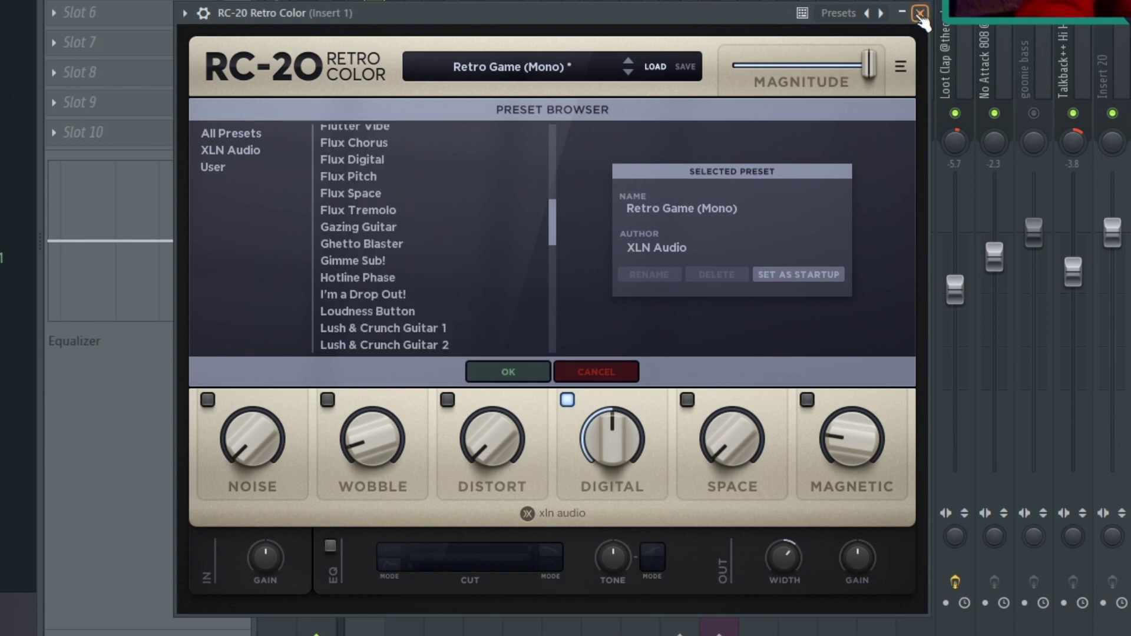
click(920, 13)
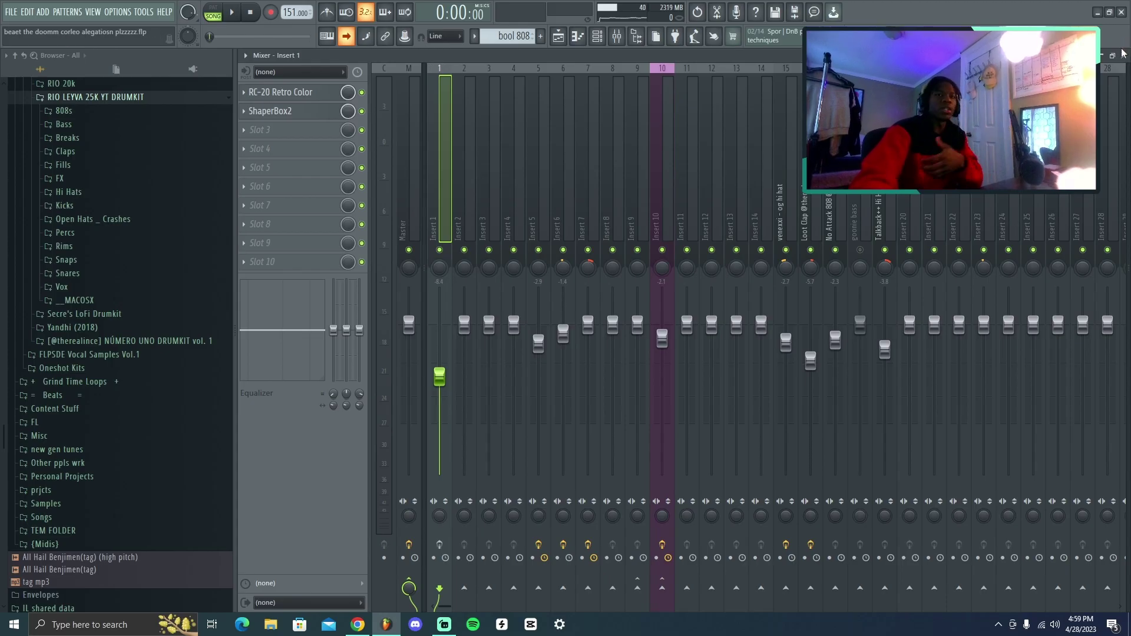
- Return to the playlist and play the SO_DU_80_melodic_stack_ganymede_Fmaj clip on Track 1 from the start
click(1122, 54)
click(617, 36)
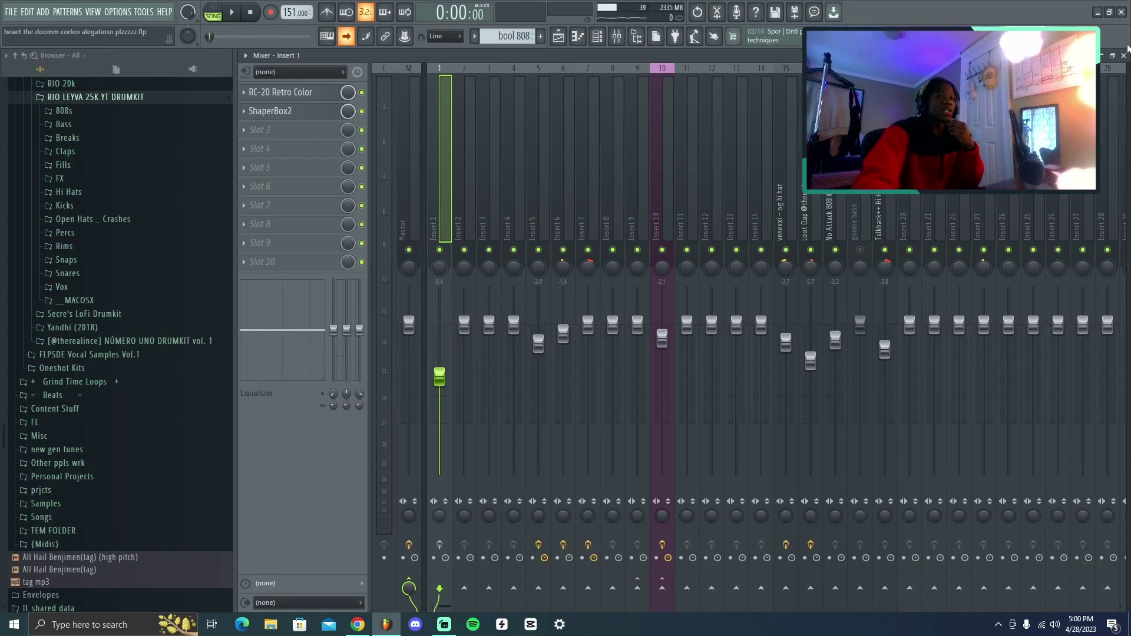
click(1124, 55)
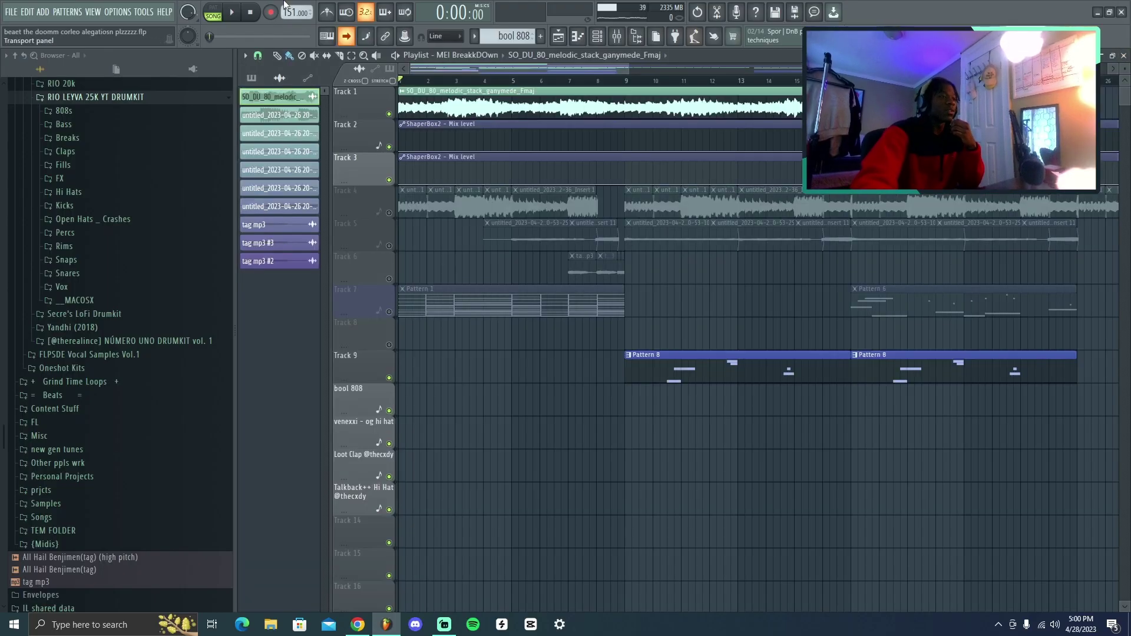
click(235, 12)
key(space)
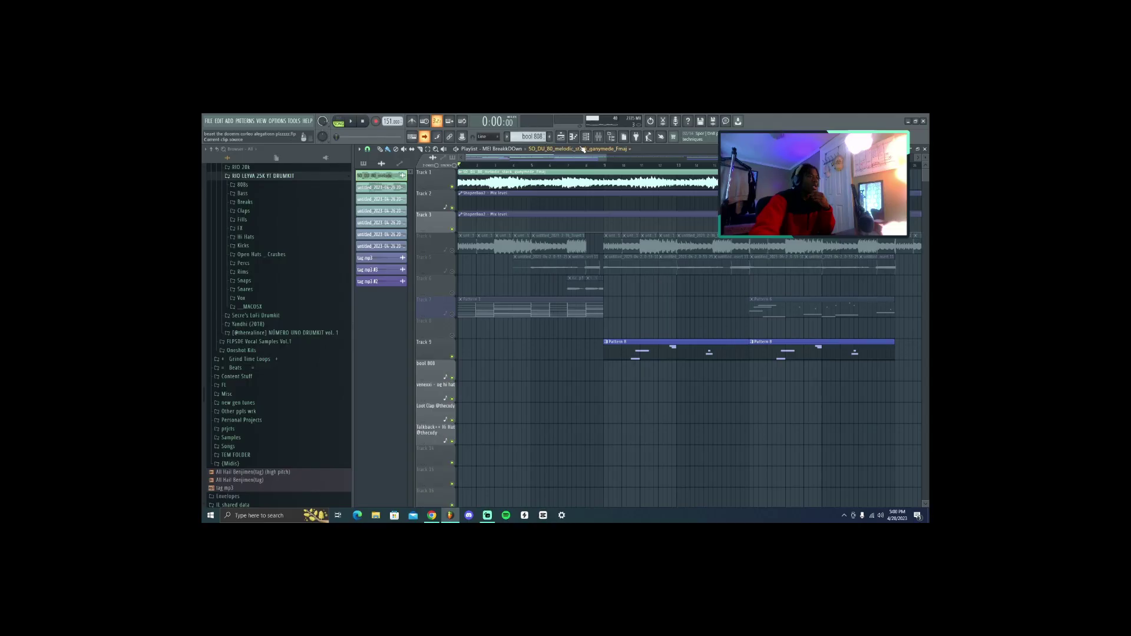
click(599, 137)
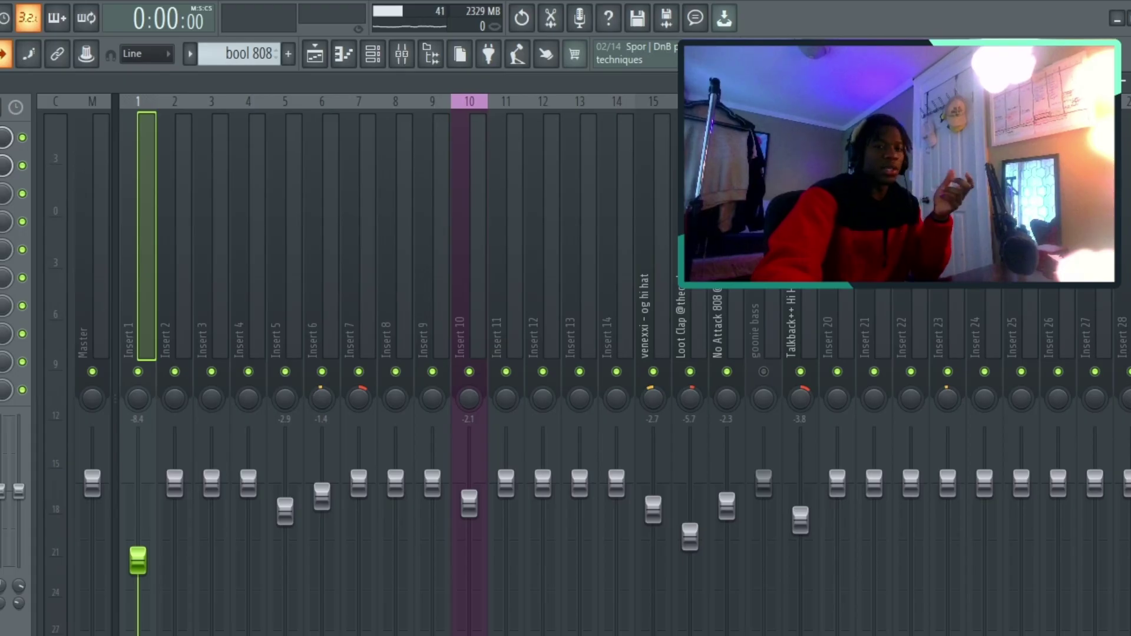
key(F9)
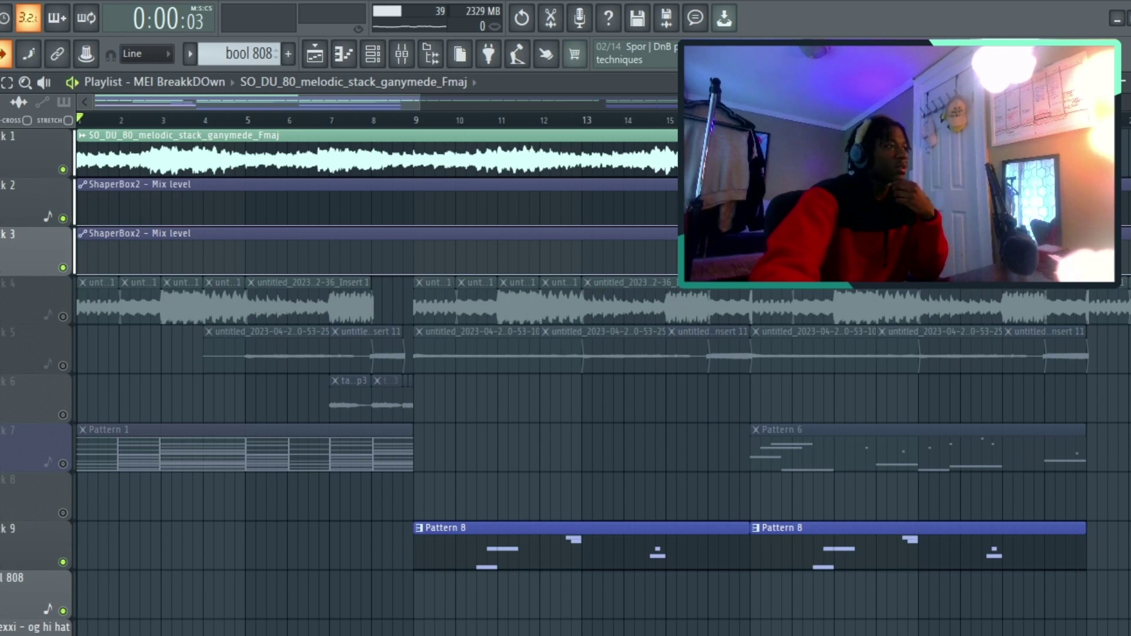
key(space)
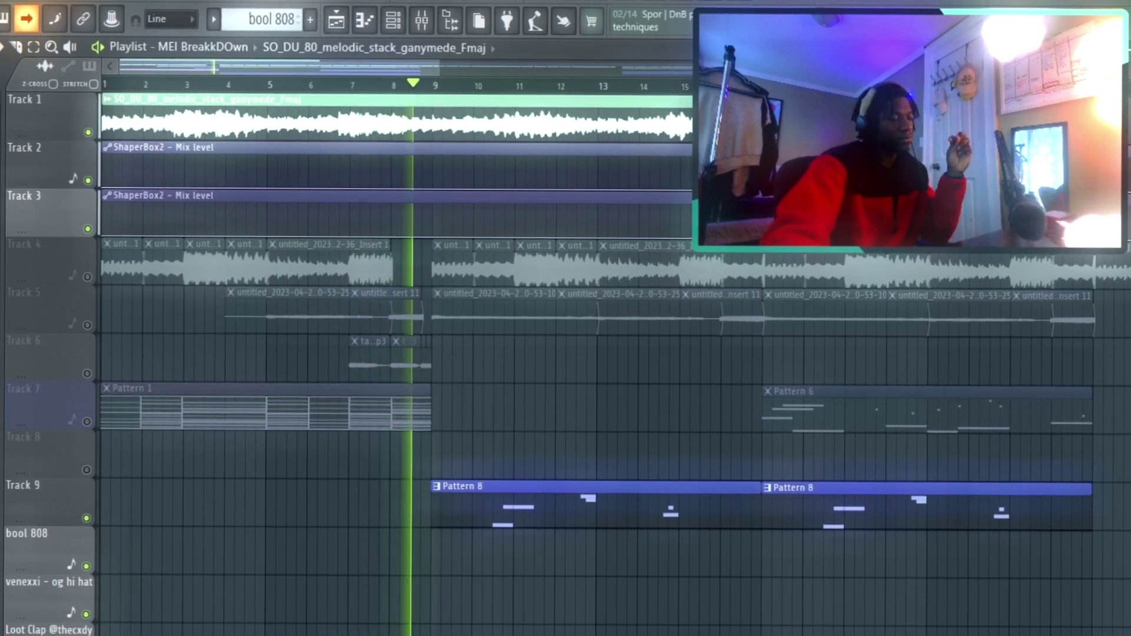
key(space)
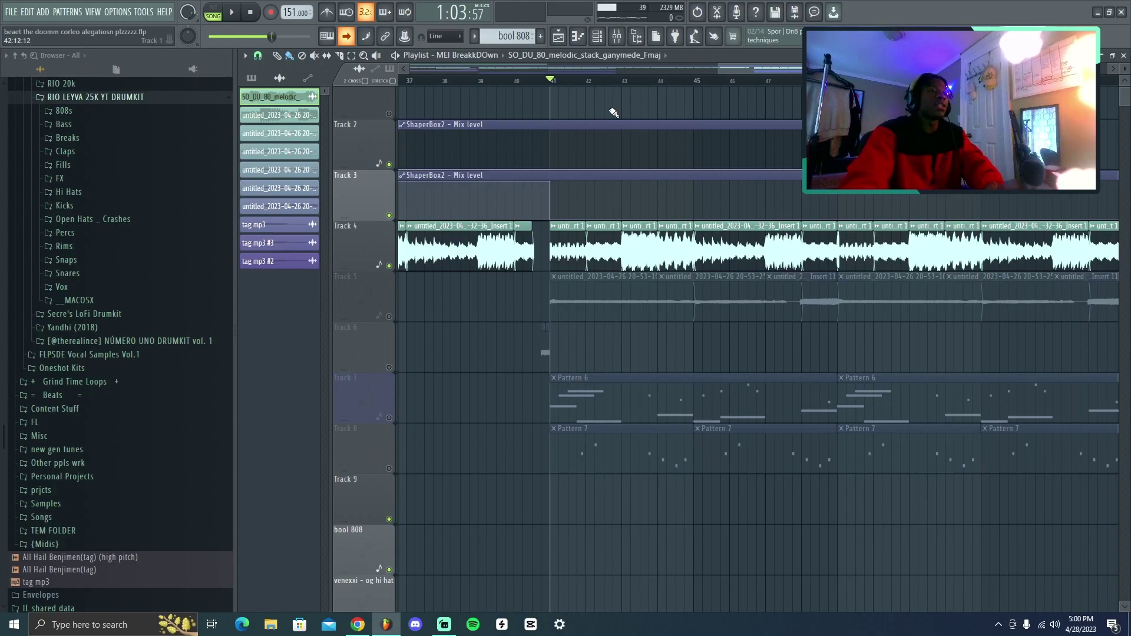
double_click(569, 262)
click(630, 171)
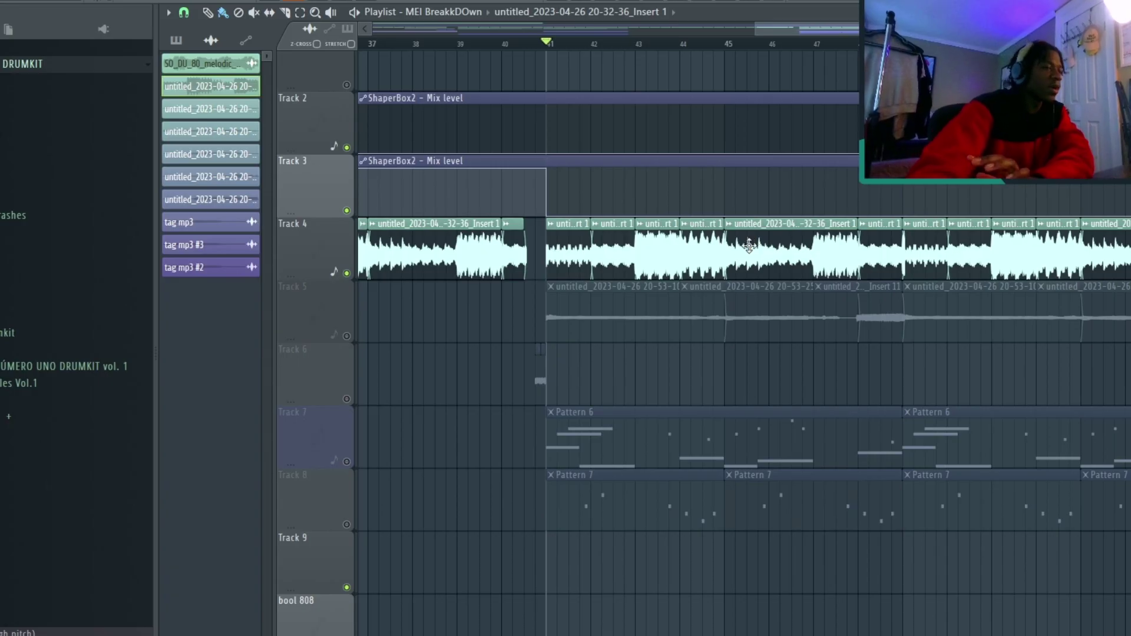
double_click(580, 250)
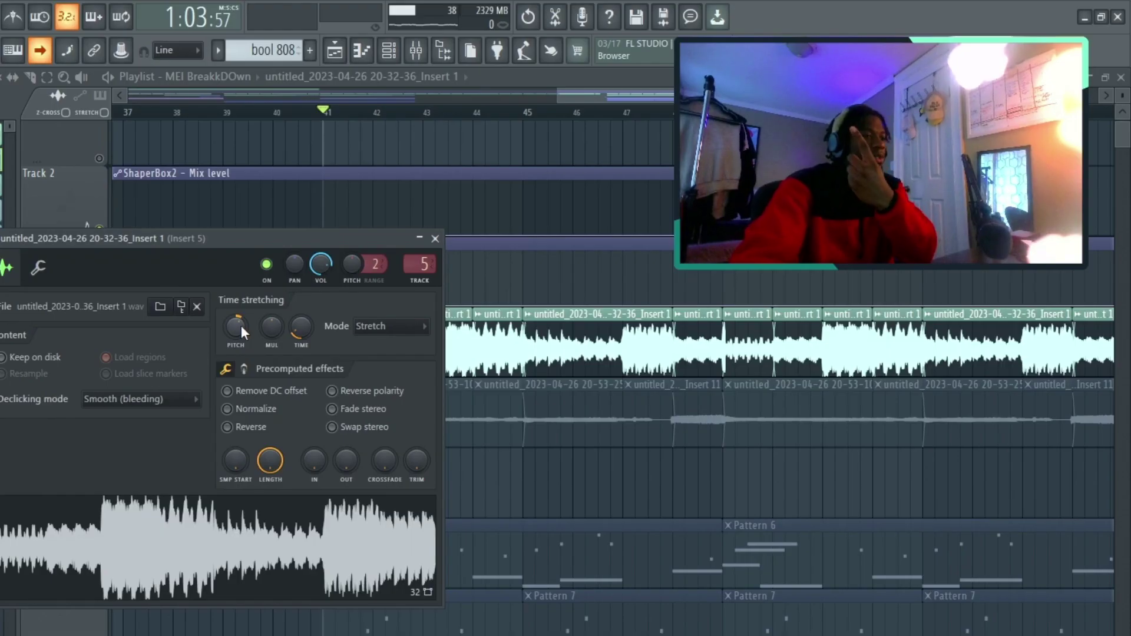
click(435, 239)
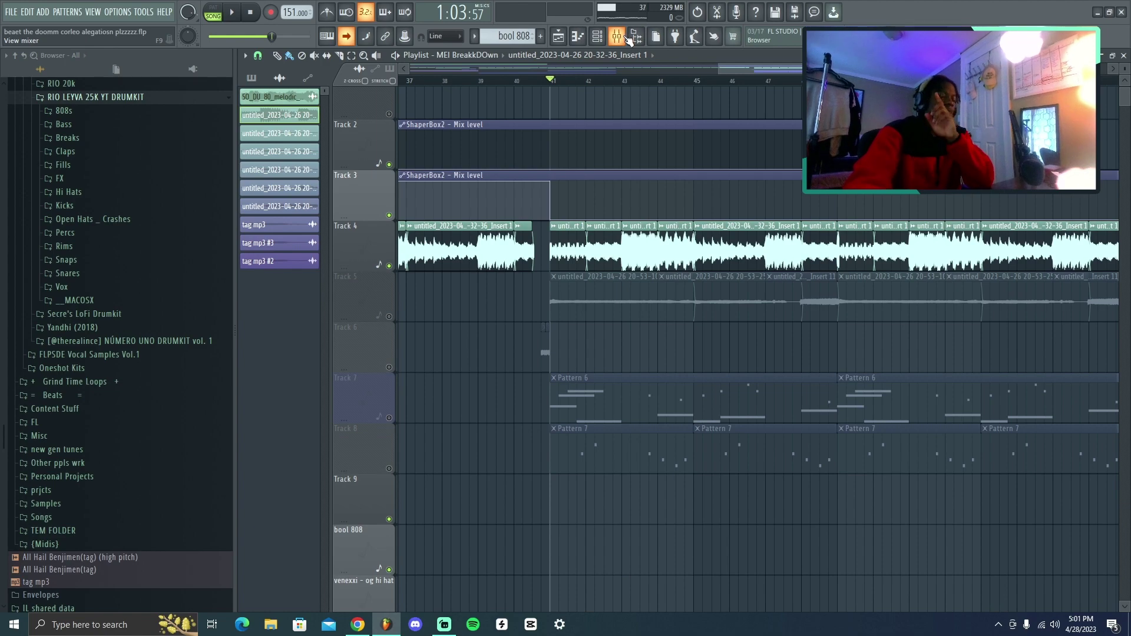
- Review the Fruity Limiter, ShaperBox2 and Effectrix effects on mixer Insert 5, and return to the playlist
click(626, 38)
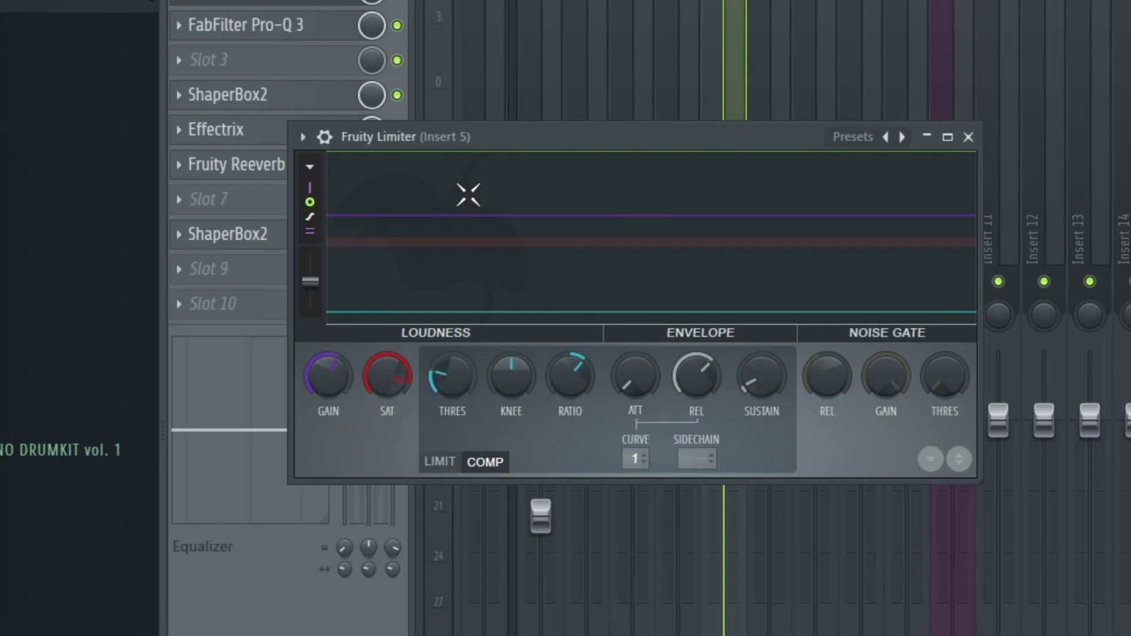
click(969, 137)
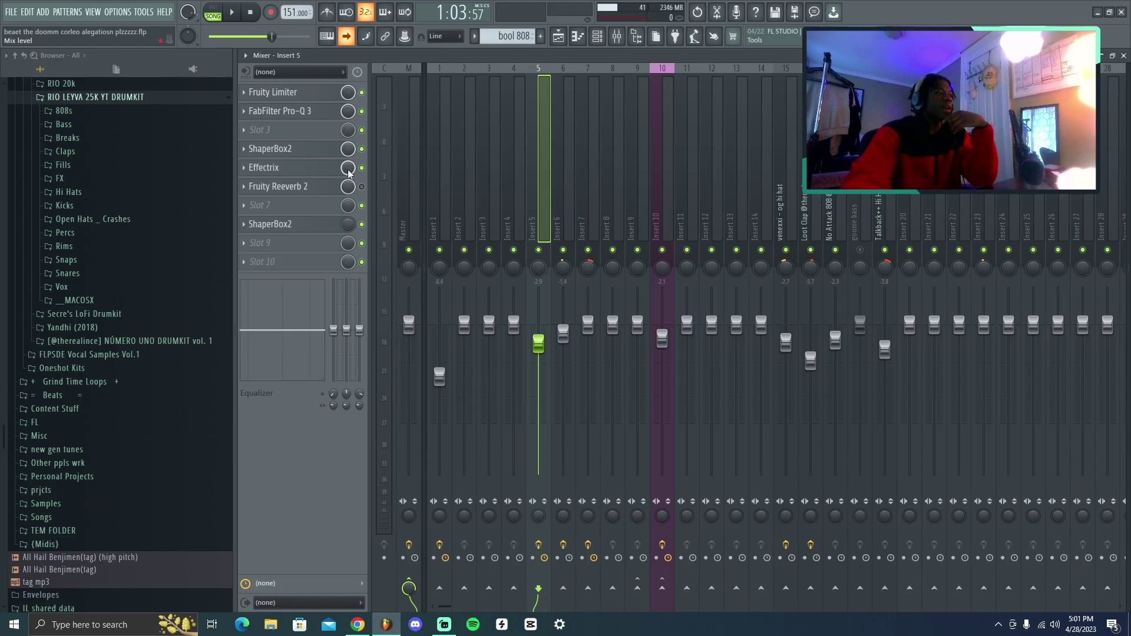
click(270, 149)
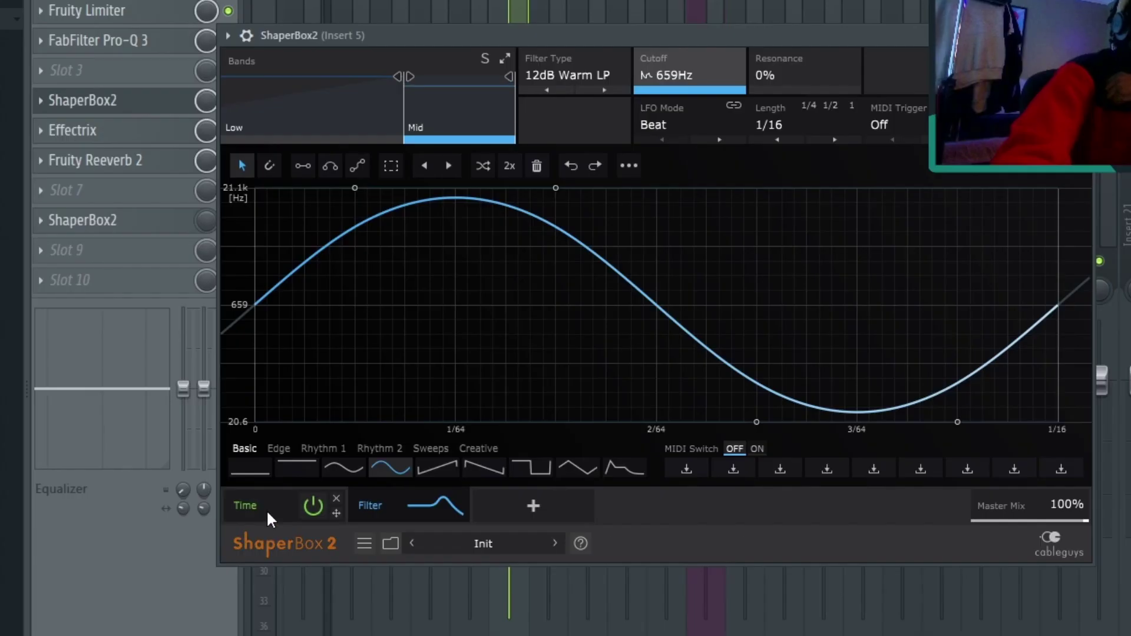
click(386, 405)
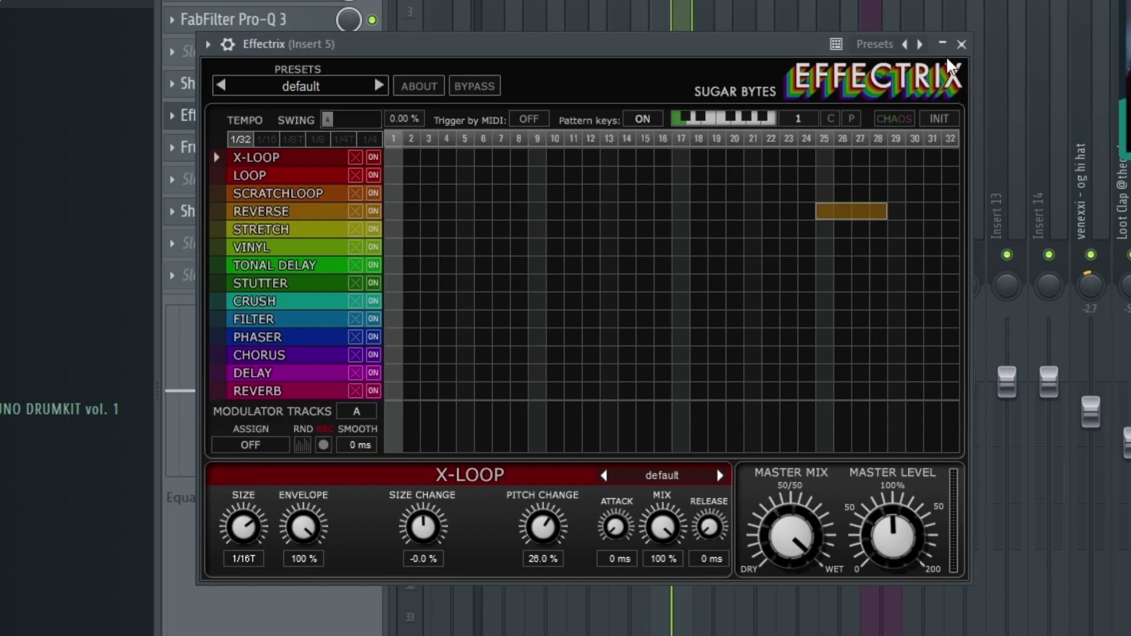
click(709, 125)
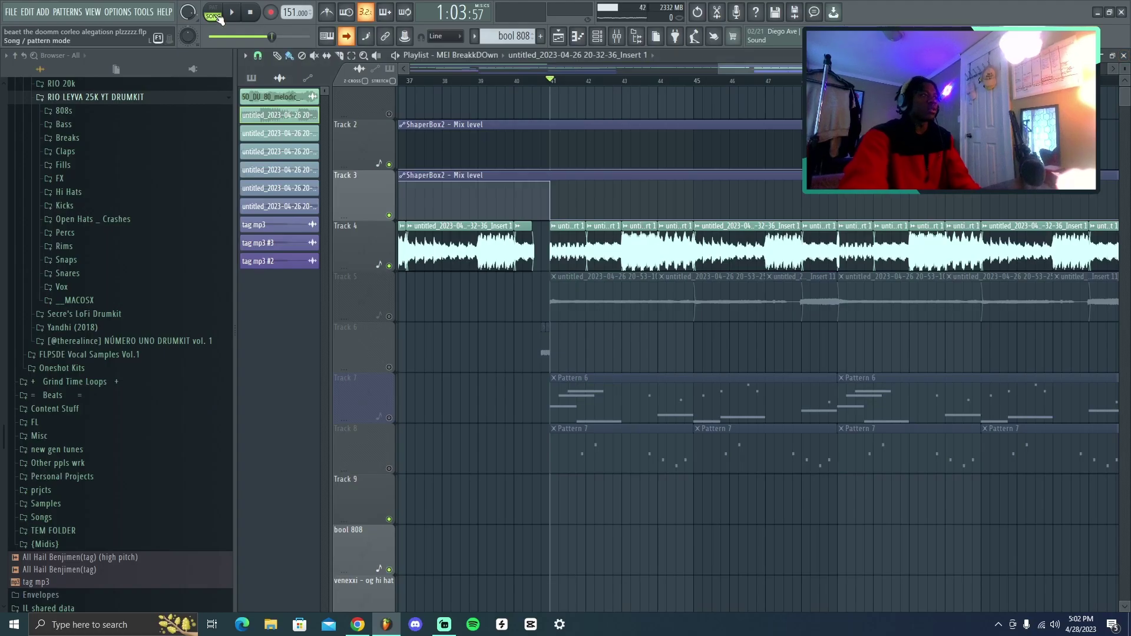
- Play the resampled melody clips on Track 4 from bar 41 and stop playback
click(234, 14)
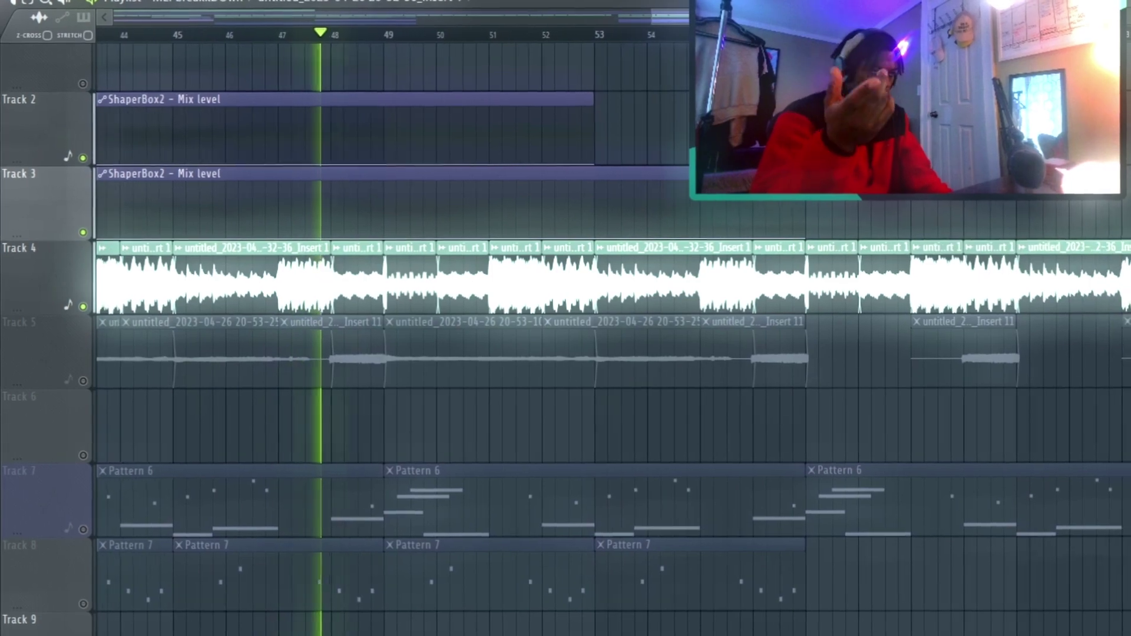
key(space)
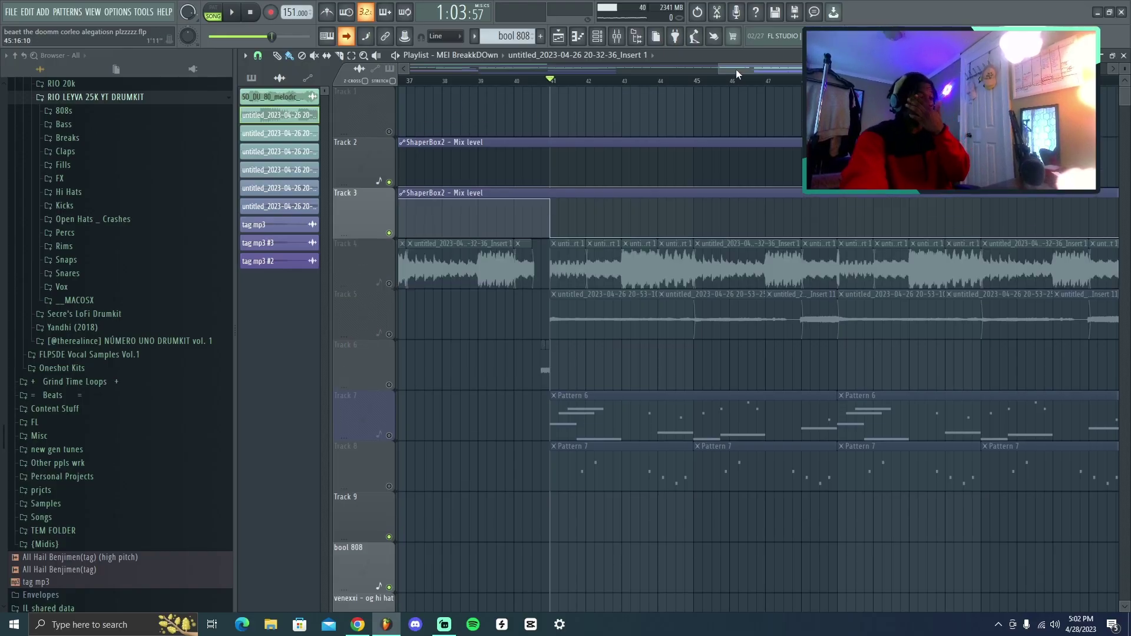
- Look over the Track 5 clips in the playlist and select Insert 10 in the mixer
drag(736, 73, 467, 109)
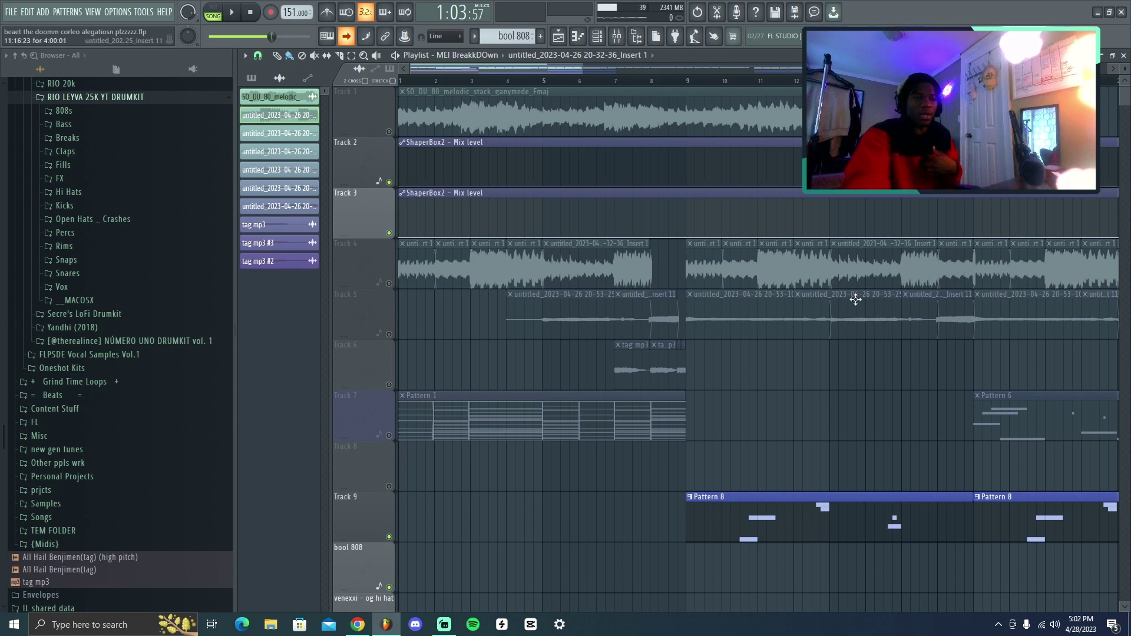
scroll(462, 368, right, 5)
scroll(507, 176, up, 2)
scroll(507, 175, down, 3)
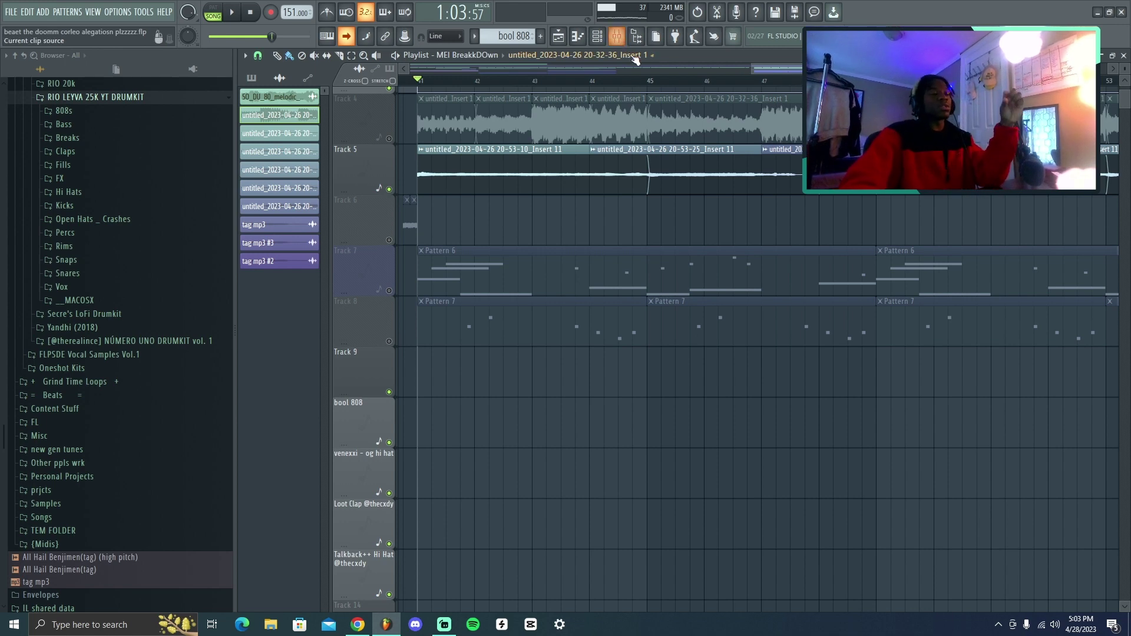
key(F9)
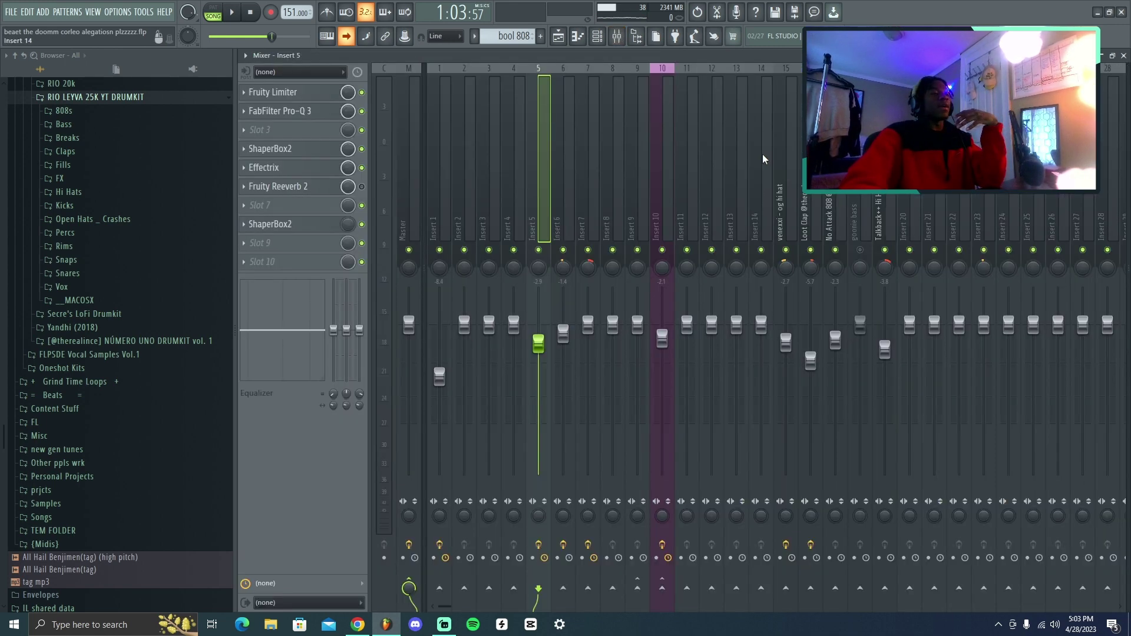
key(Right)
key(Right)
key(Right)
key(Right)
key(Right)
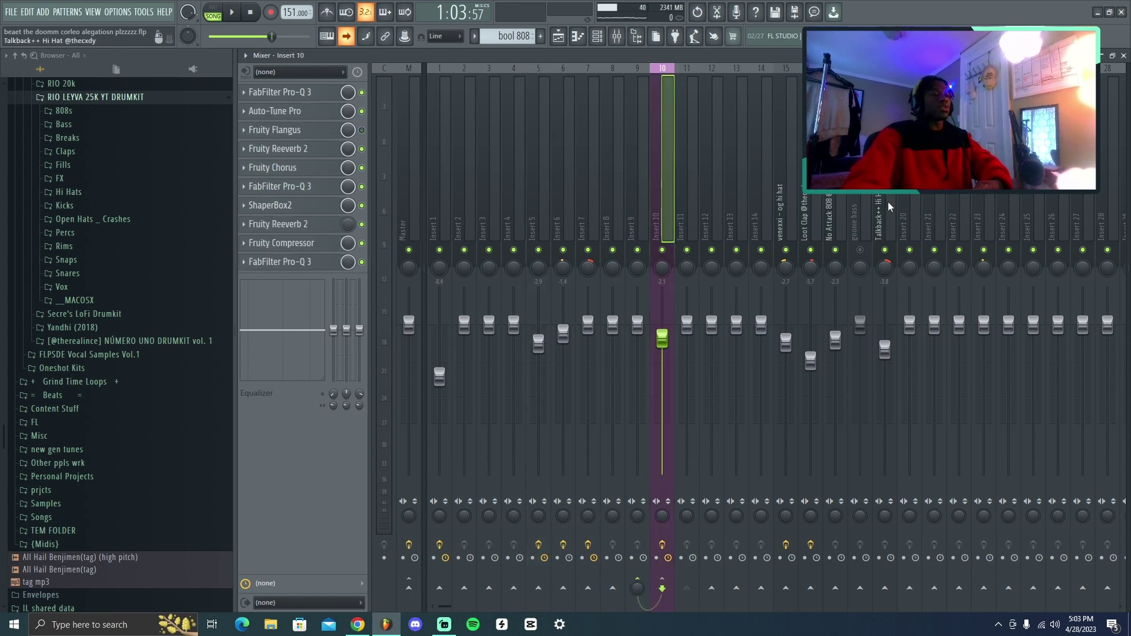
- Inspect the Fruity Reeverb 2 and Fruity Chorus settings on mixer Insert 10, closing each plugin
click(694, 195)
click(670, 203)
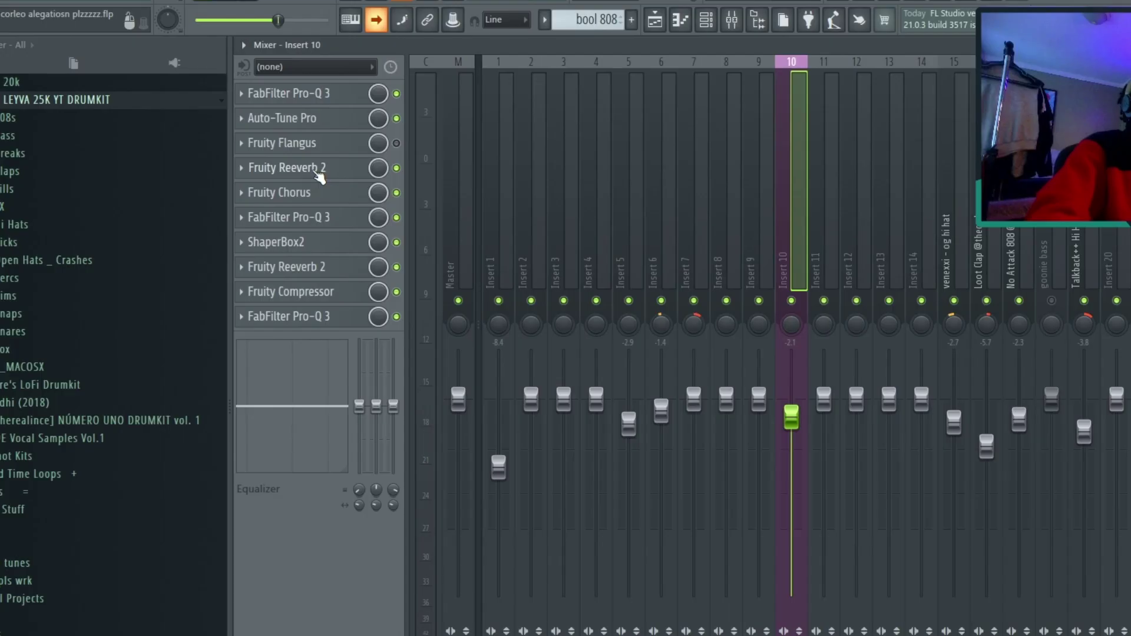
click(303, 151)
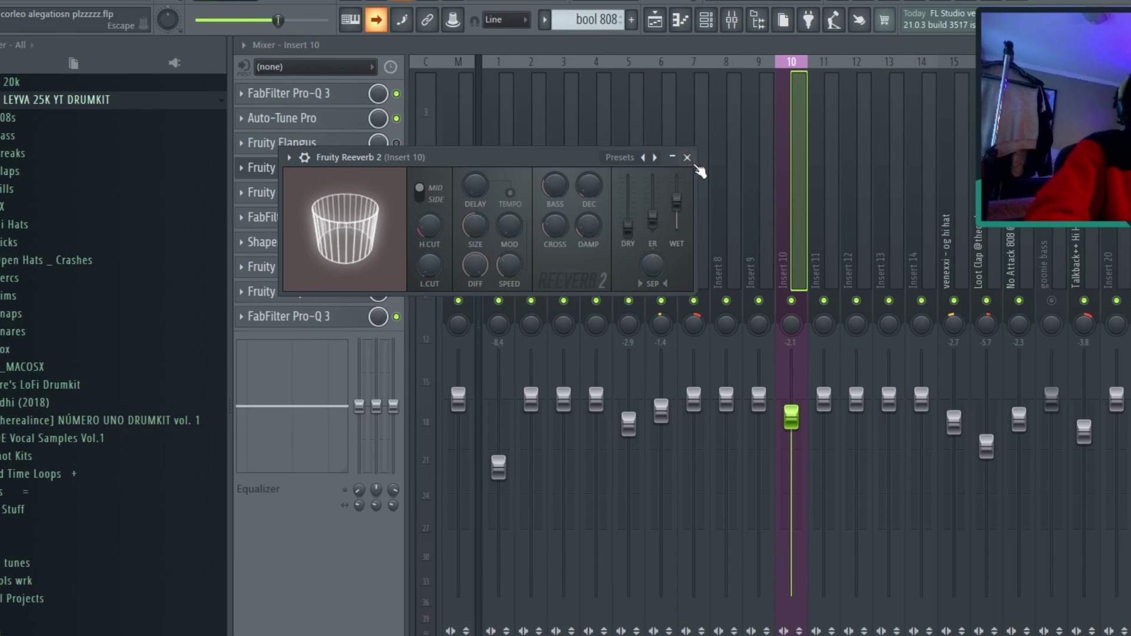
click(586, 140)
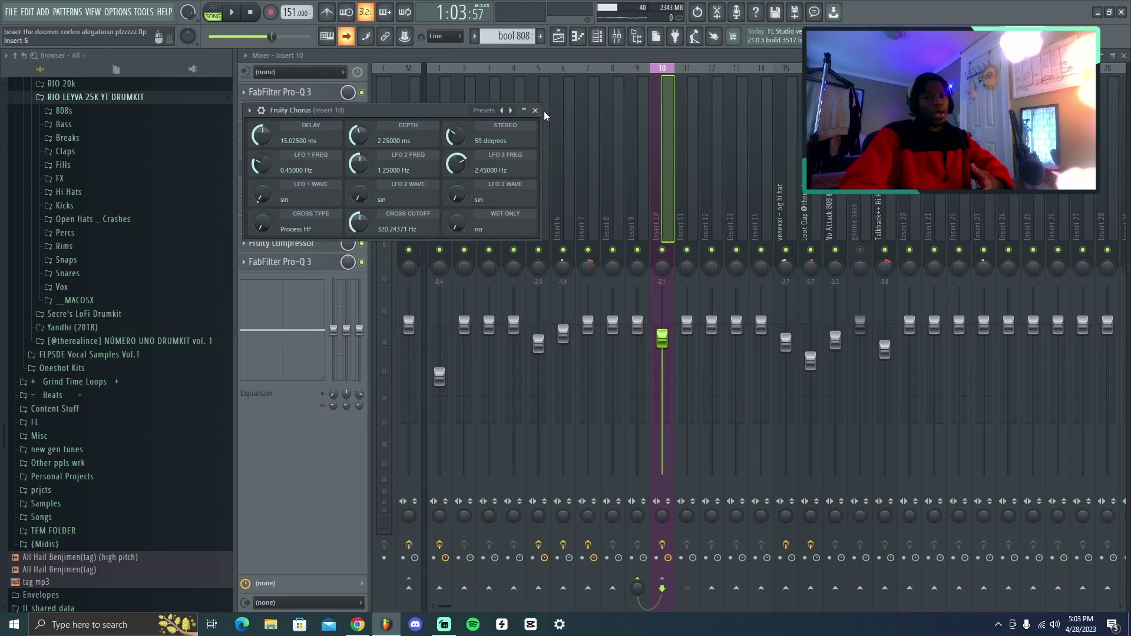
click(535, 110)
- Check the FabFilter Pro-Q 3 in slot 6 of Insert 10 and view ShaperBox2's Filter and Pan curves
click(326, 188)
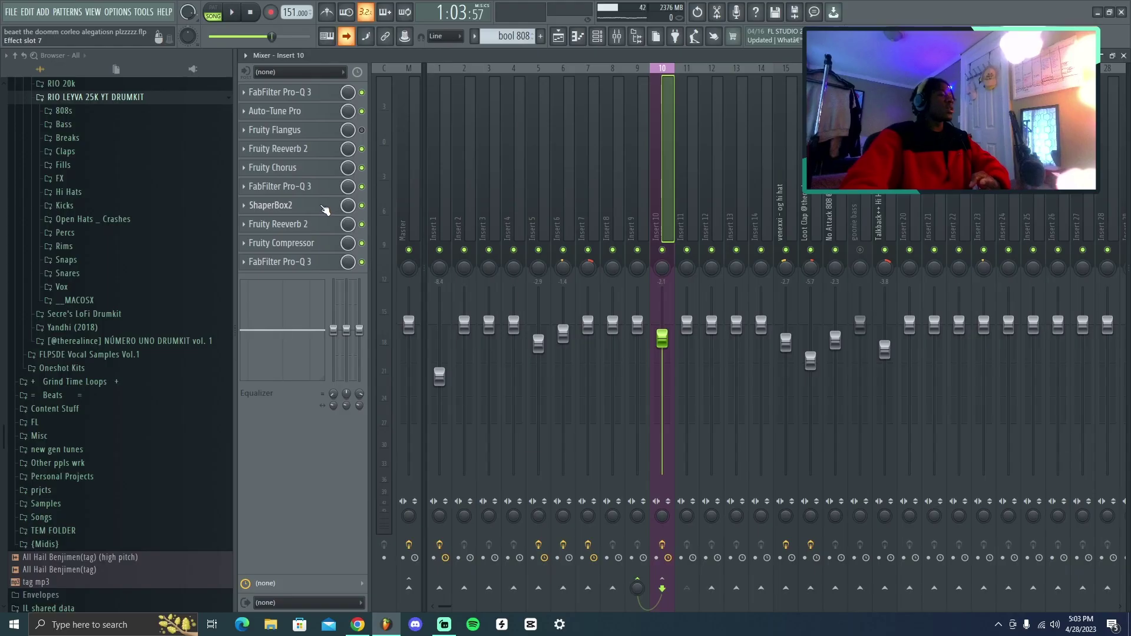
click(270, 205)
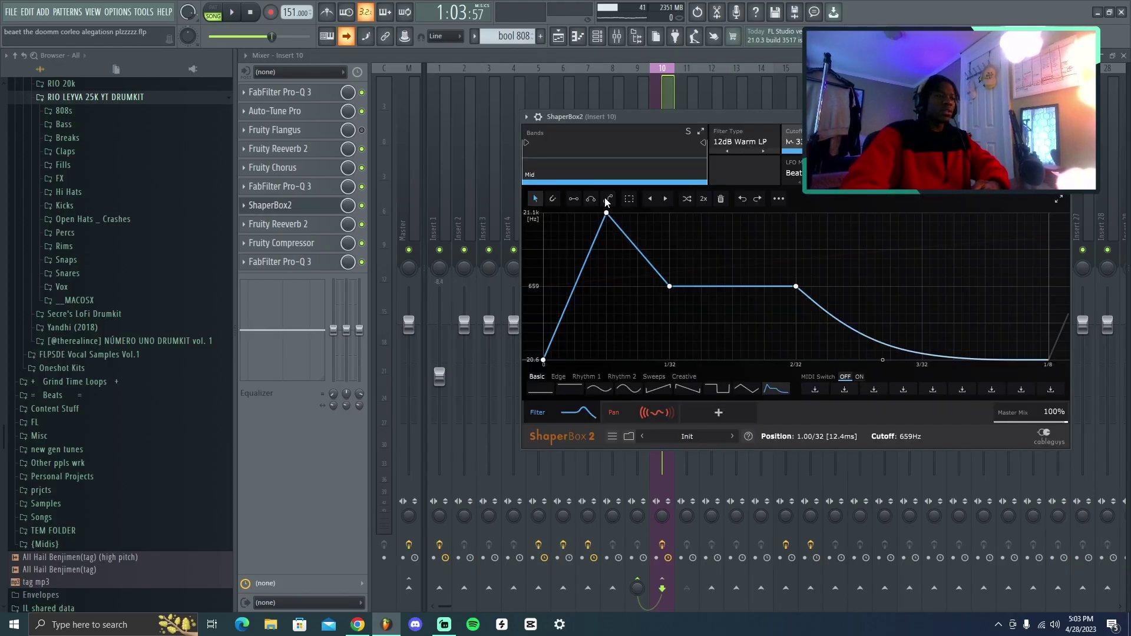
click(613, 412)
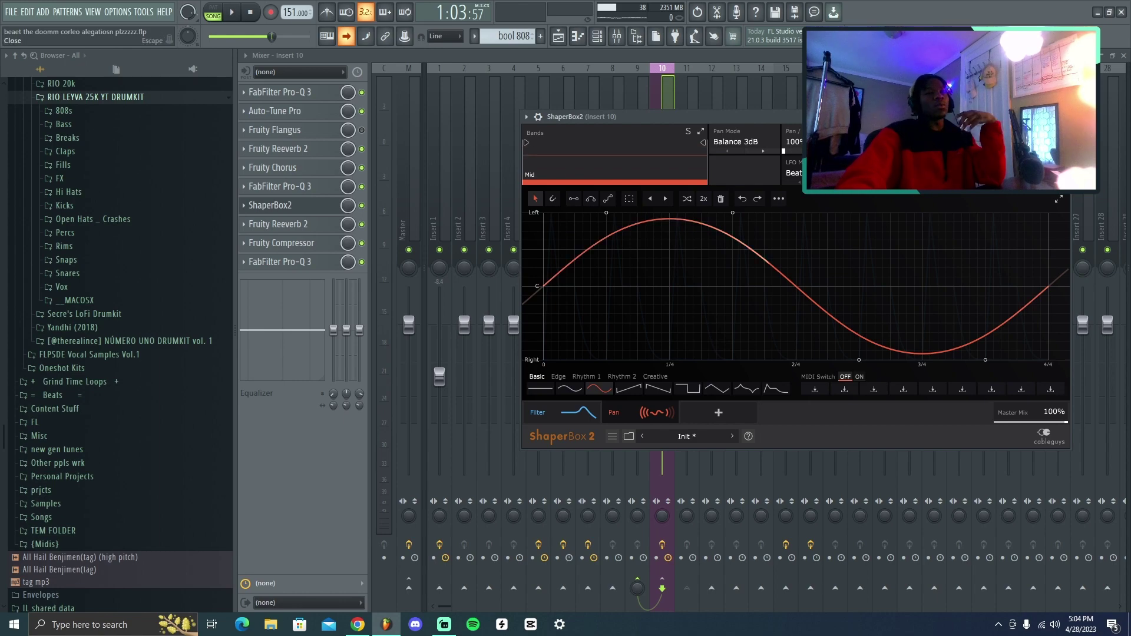
- Inspect the Fruity Compressor and the last FabFilter Pro-Q 3 on Insert 10, closing each plugin
key(Escape)
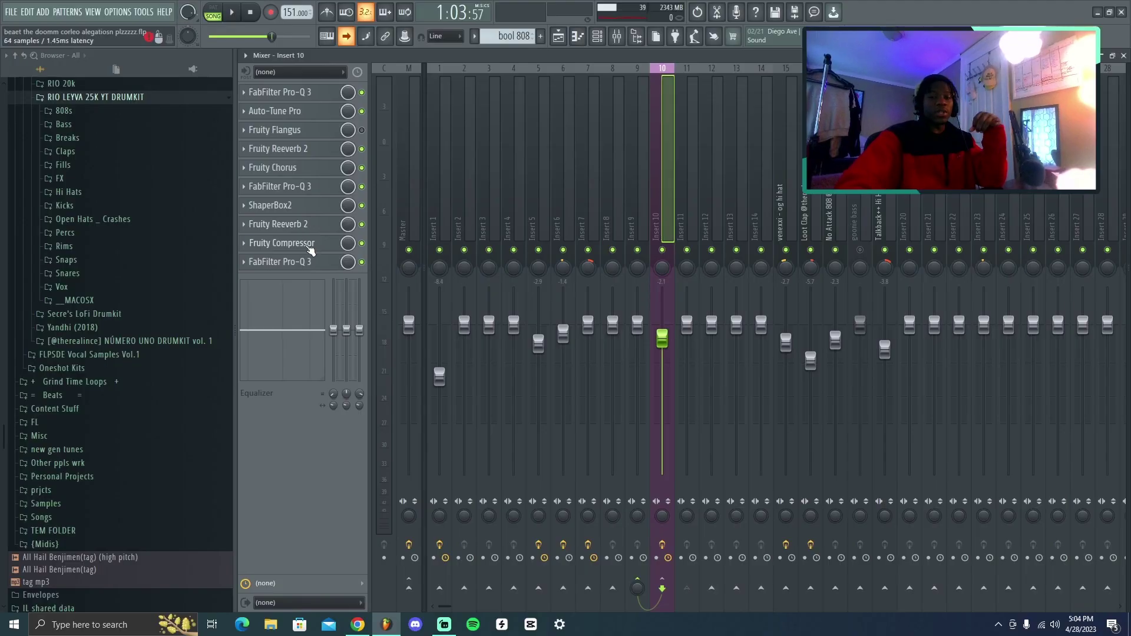
click(313, 247)
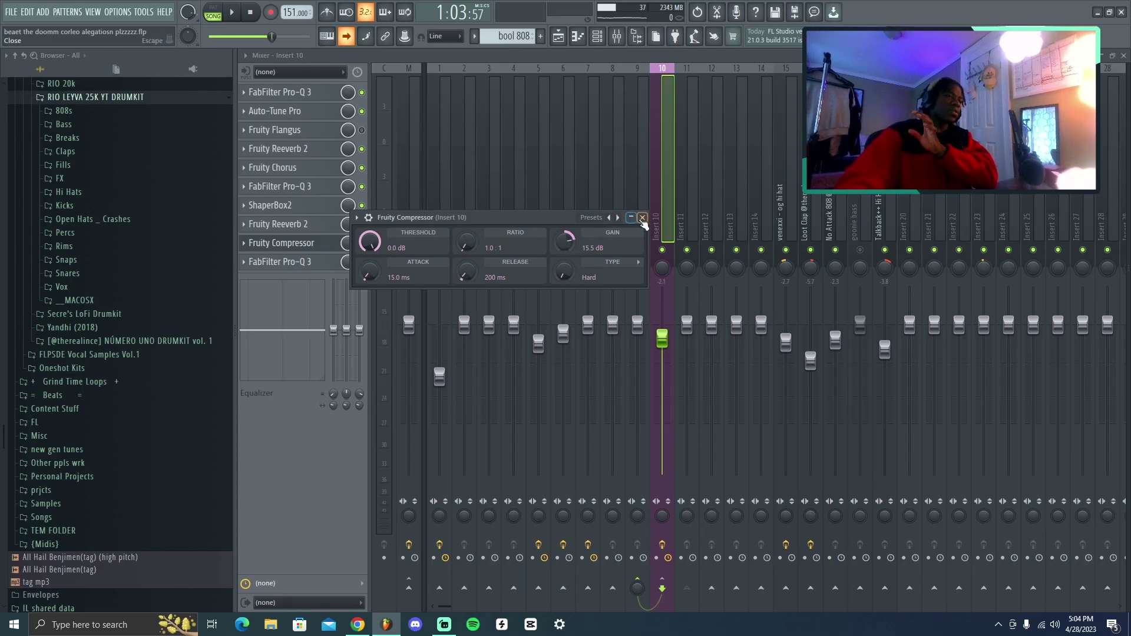
click(642, 218)
click(318, 262)
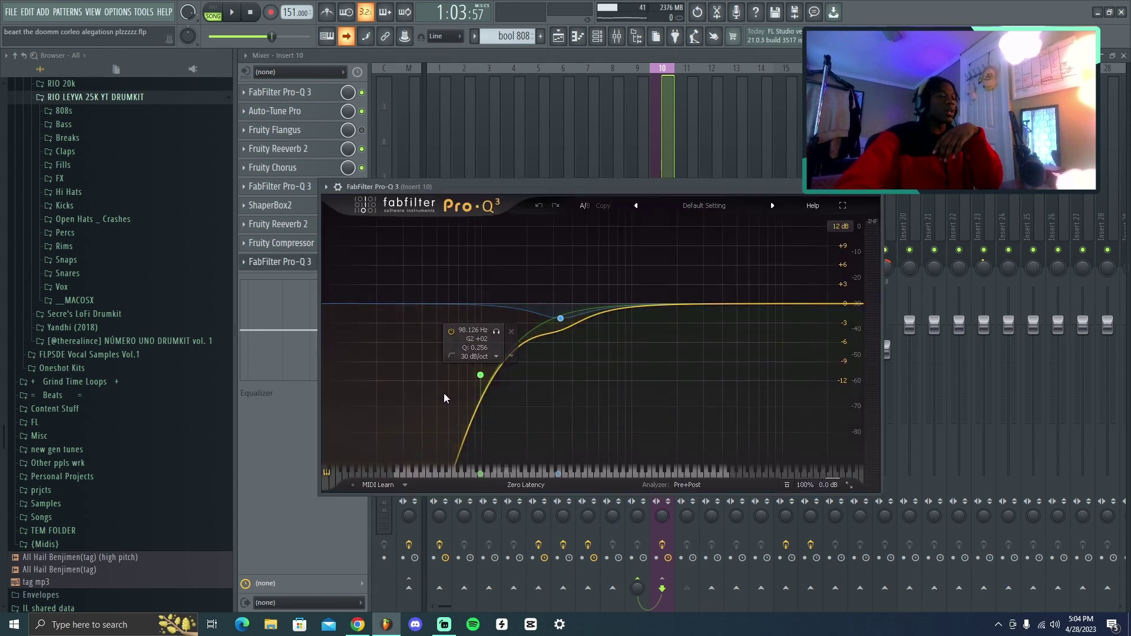
click(880, 196)
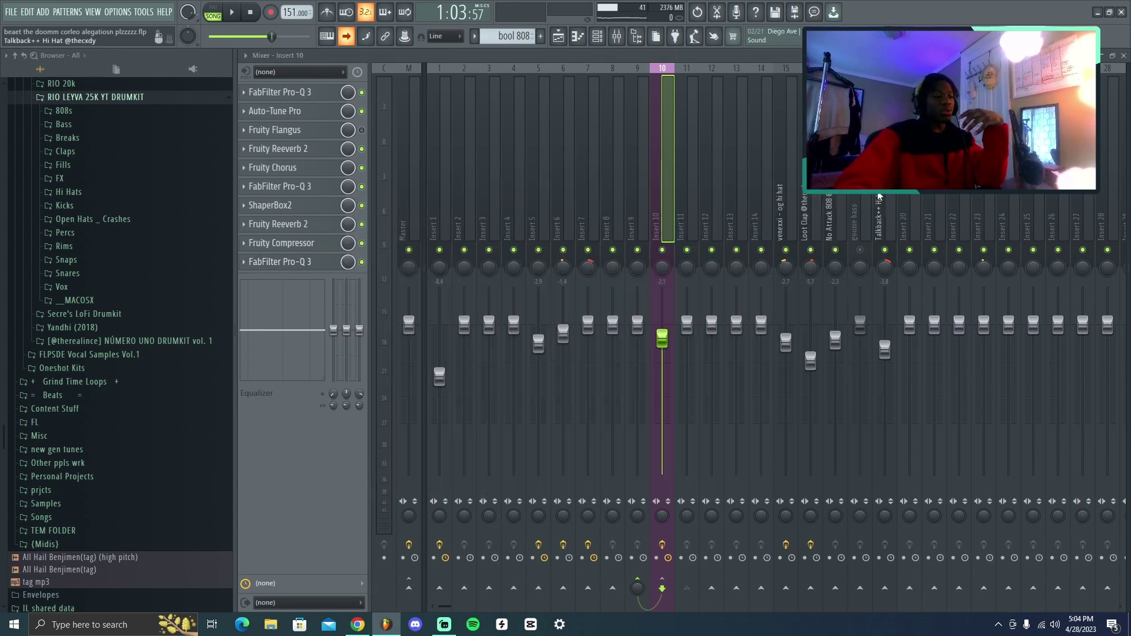
- Play the Track 5 clips in the playlist from bar 41, stop playback, and mute Track 5
click(1123, 55)
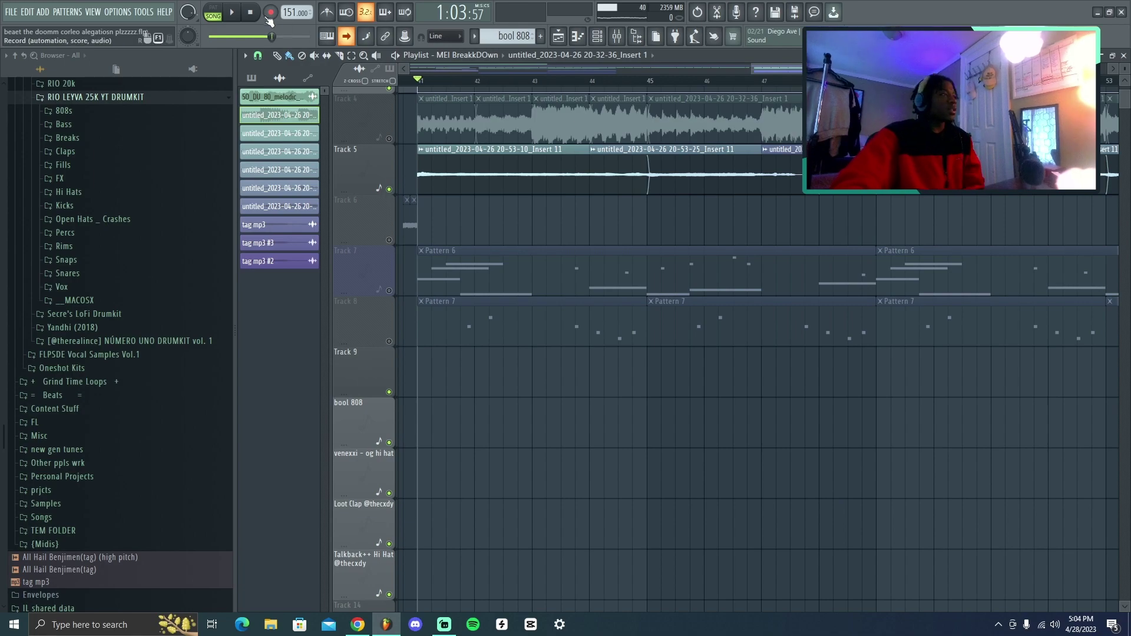
click(234, 13)
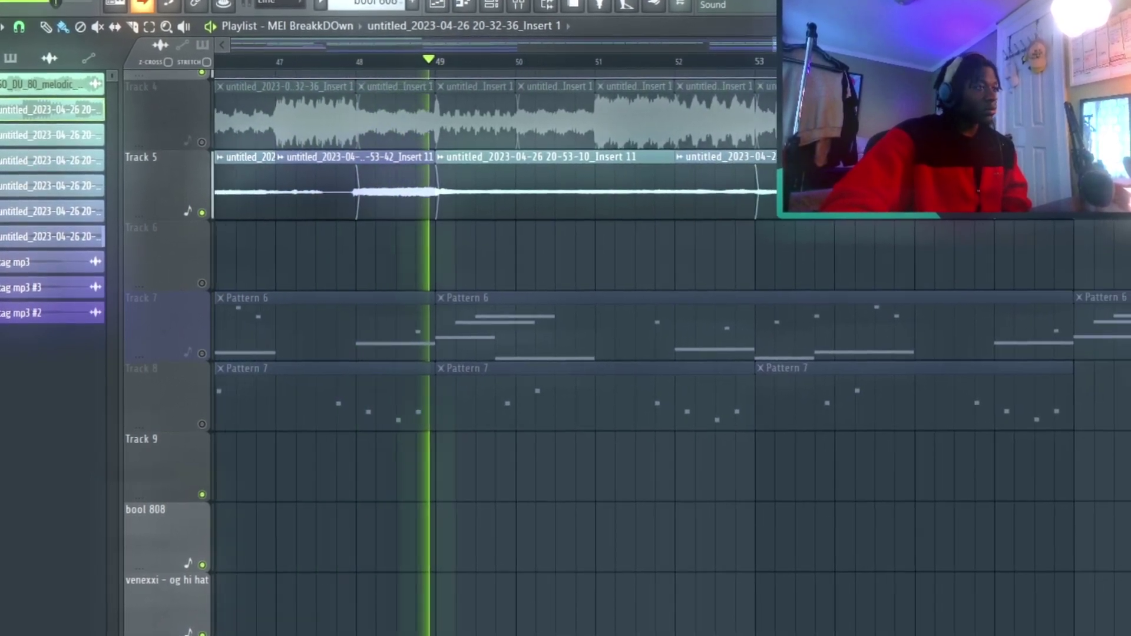
key(space)
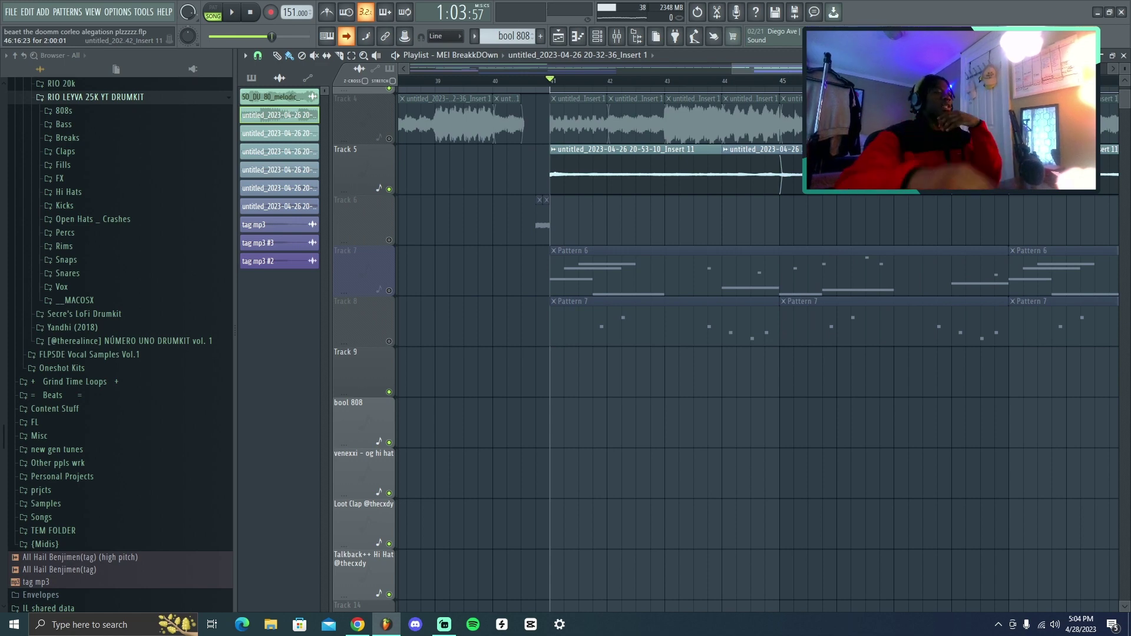
click(388, 189)
- Review Pattern 6's notes in the piano roll and the ZENOLOGY instrument that plays them, and return to the playlist
double_click(665, 281)
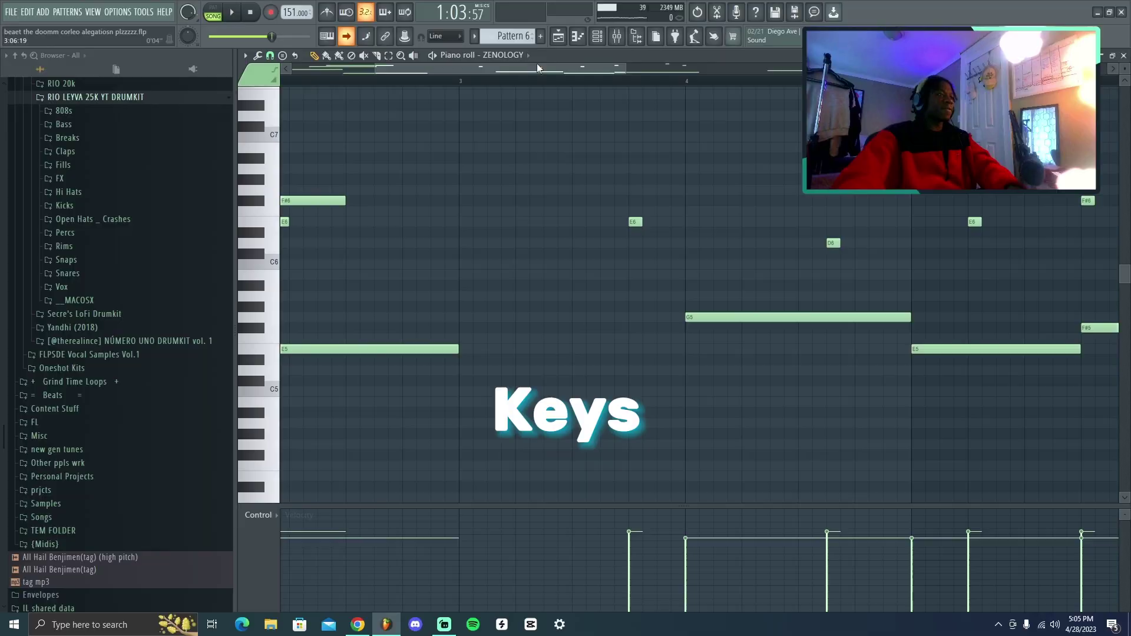
click(510, 55)
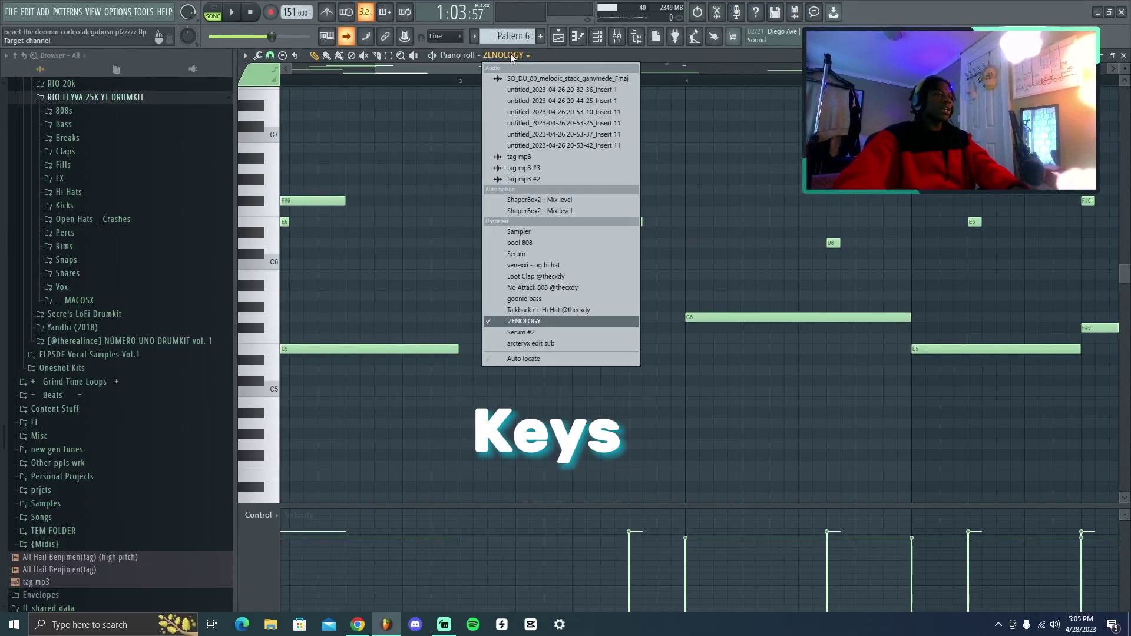
click(510, 55)
key(F6)
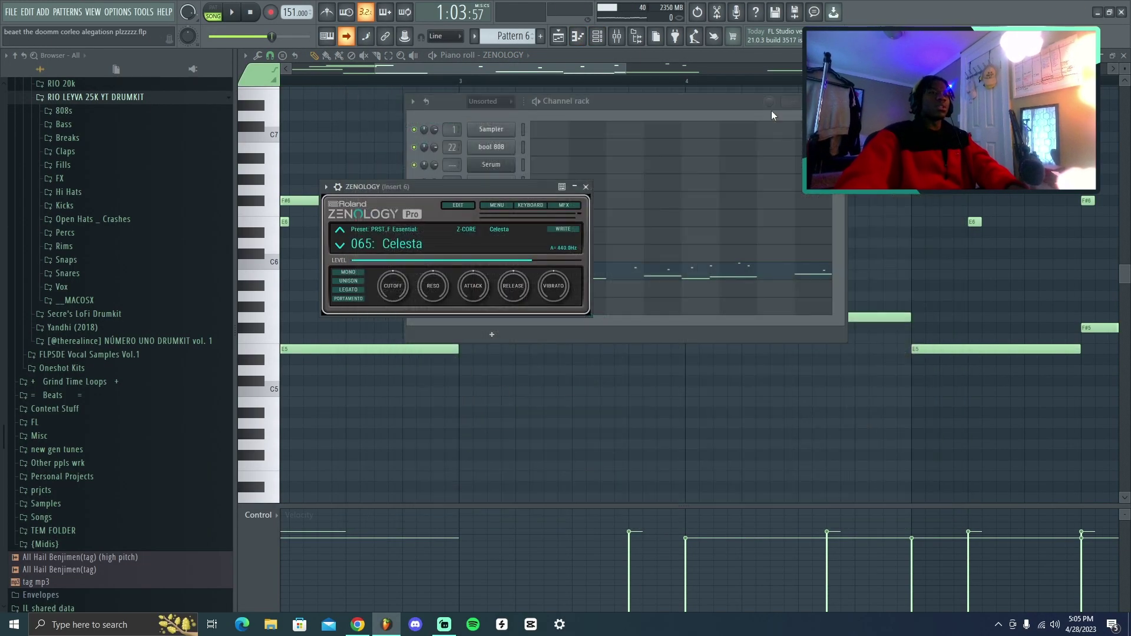
click(586, 186)
key(F6)
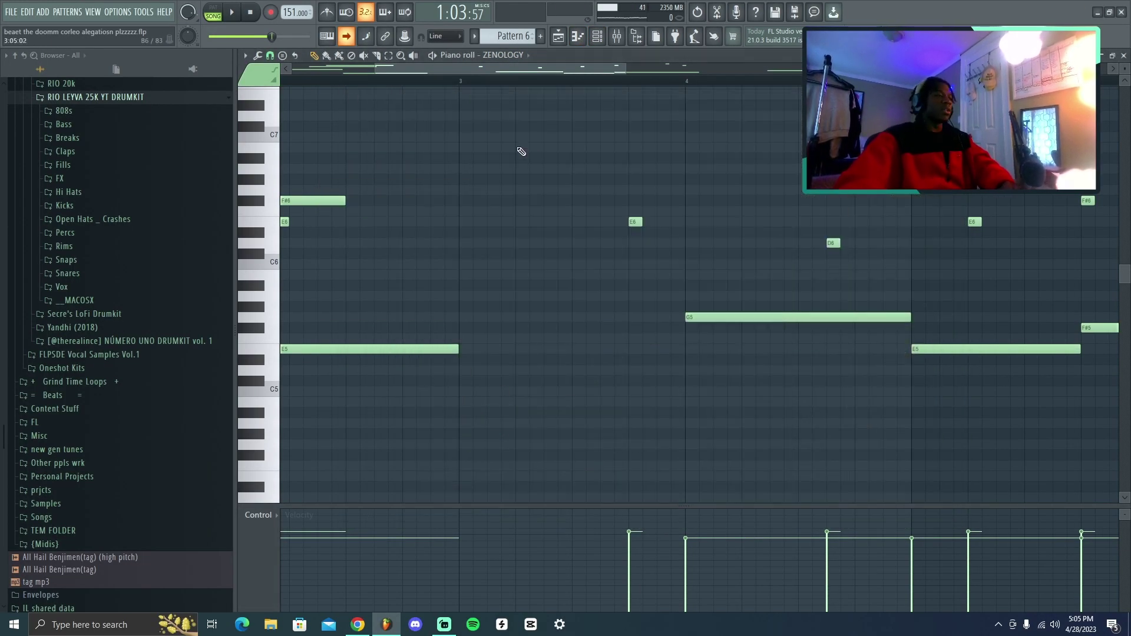
scroll(546, 78, up, 3)
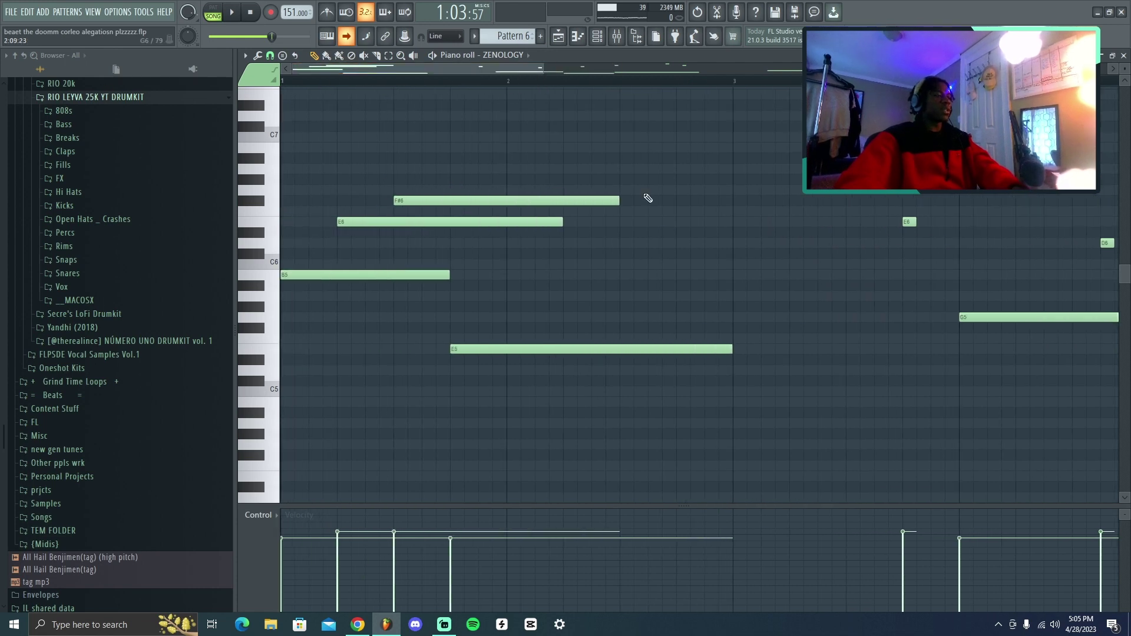
click(1124, 56)
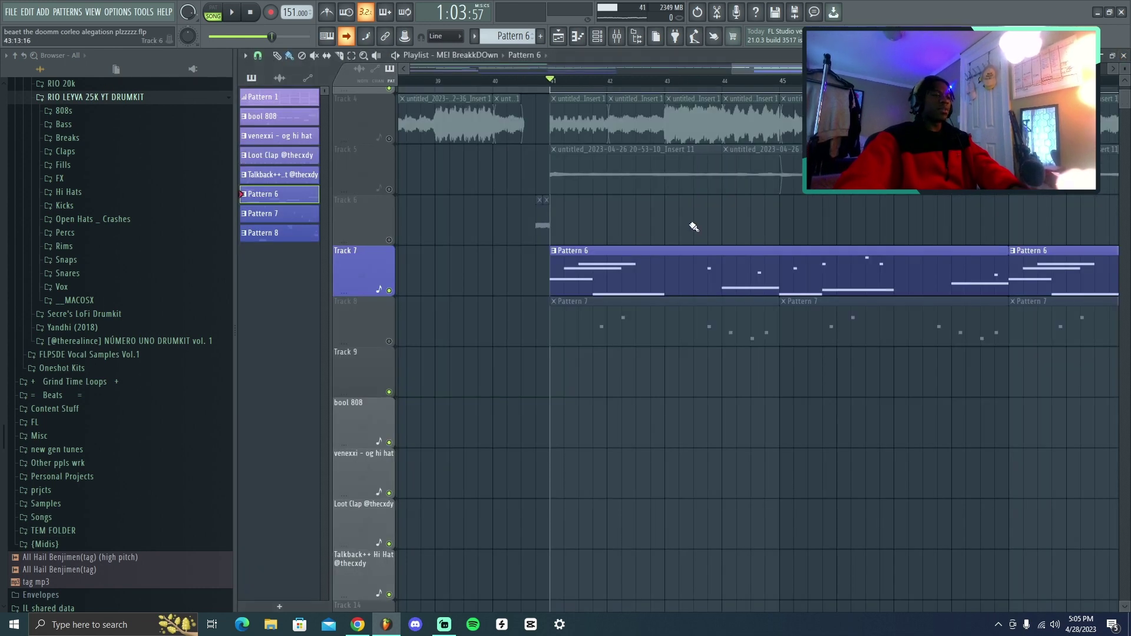
- Play Pattern 6's ZENOLOGY notes in the piano roll, stop playback, and bring up the mixer
double_click(630, 275)
scroll(497, 212, up, 2)
key(space)
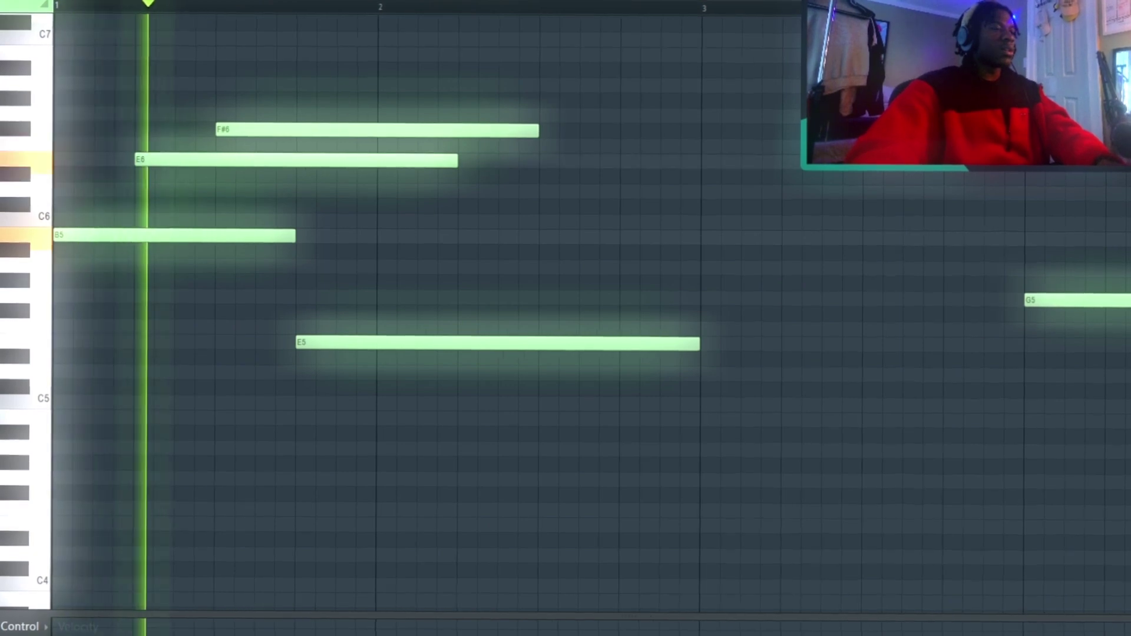
scroll(813, 207, up, 3)
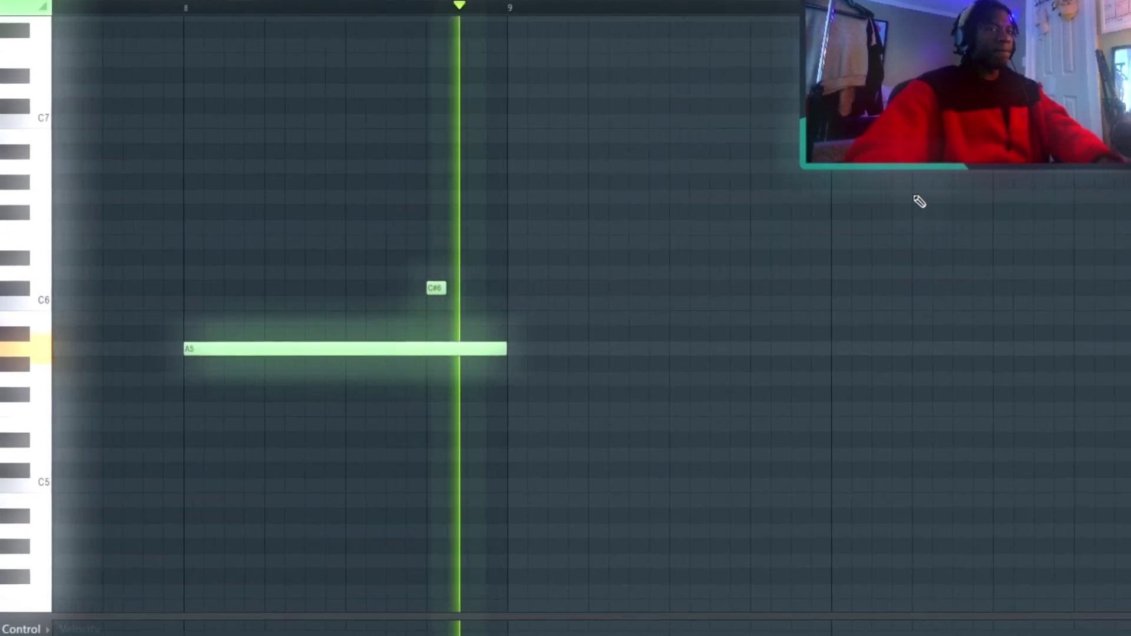
key(space)
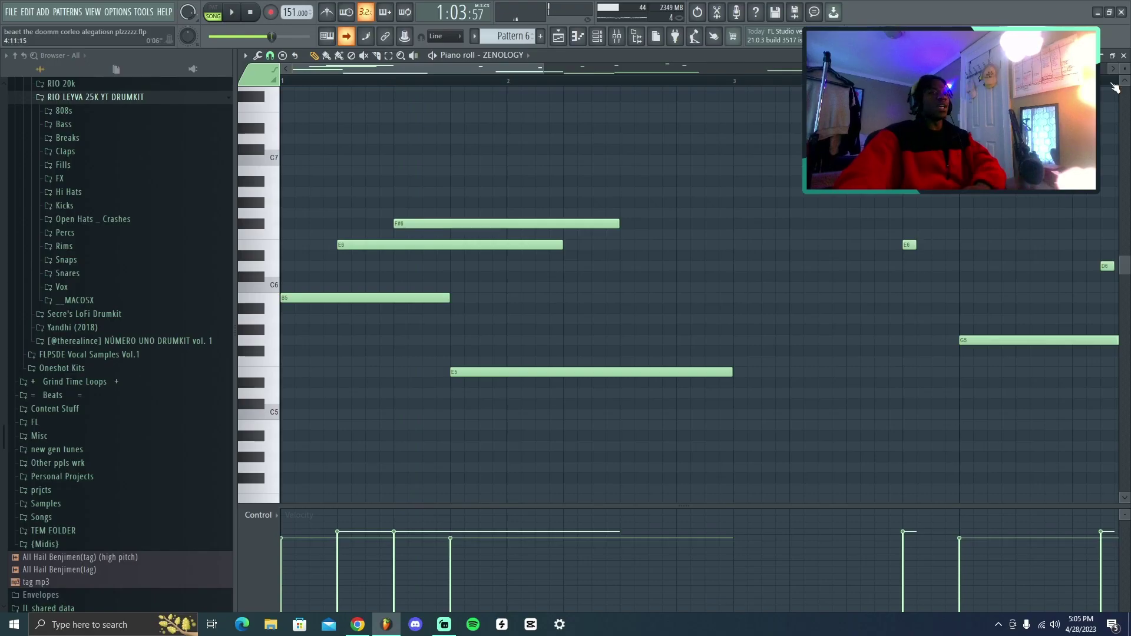
click(1124, 57)
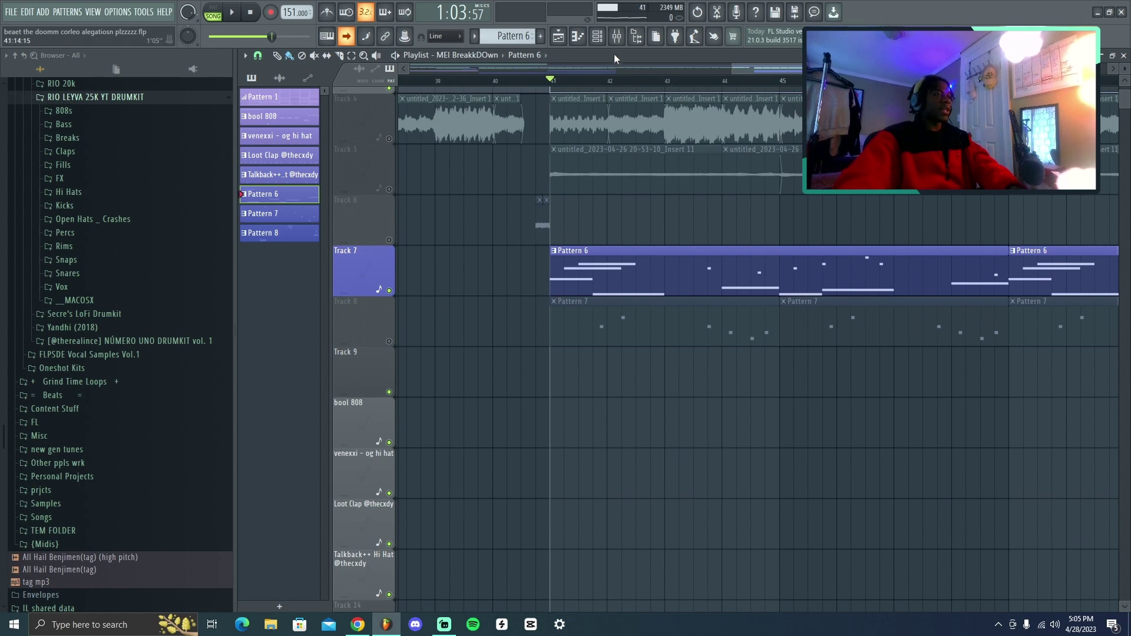
click(616, 36)
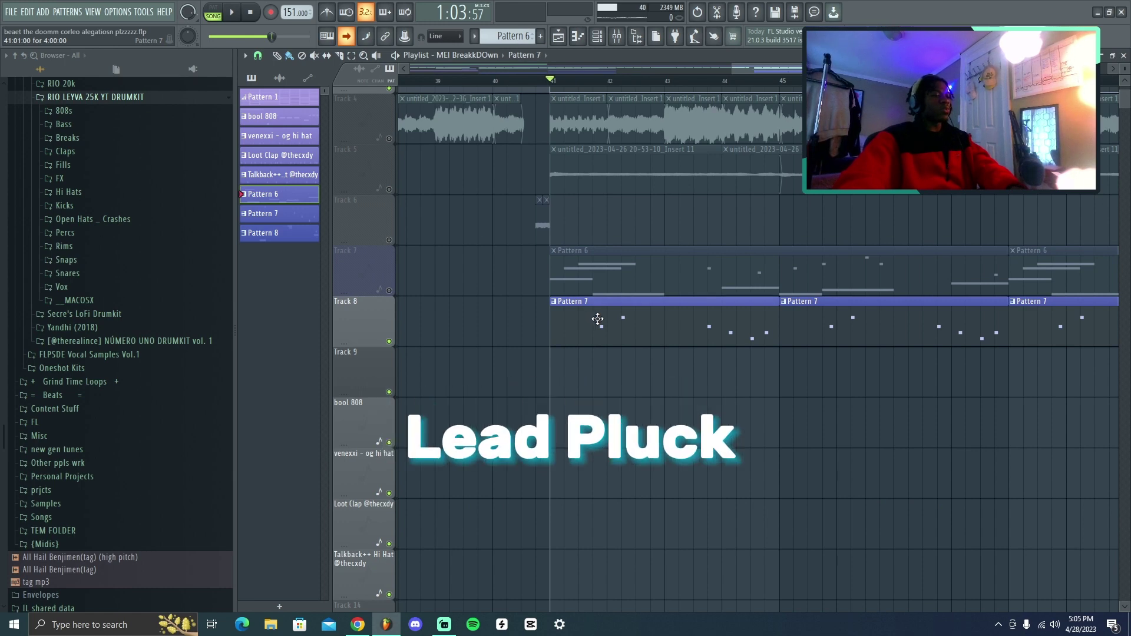
- Review Pattern 7's Serum #2 channel and its Insert 7 mixer effects, and play the Track 8 clips from bar 41
double_click(596, 320)
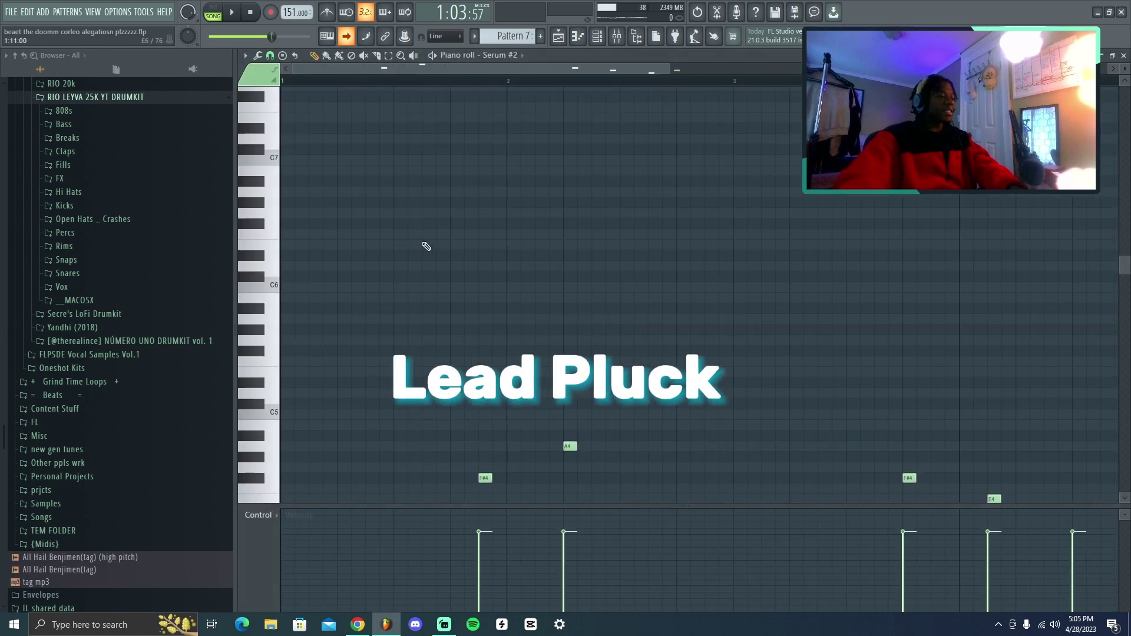
click(597, 36)
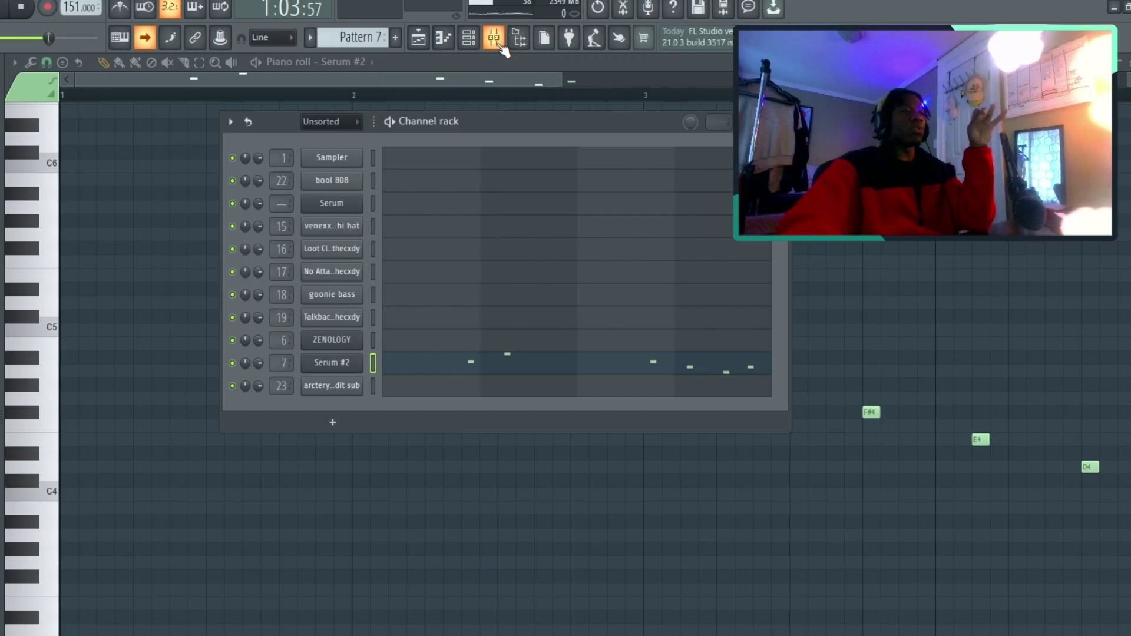
click(620, 40)
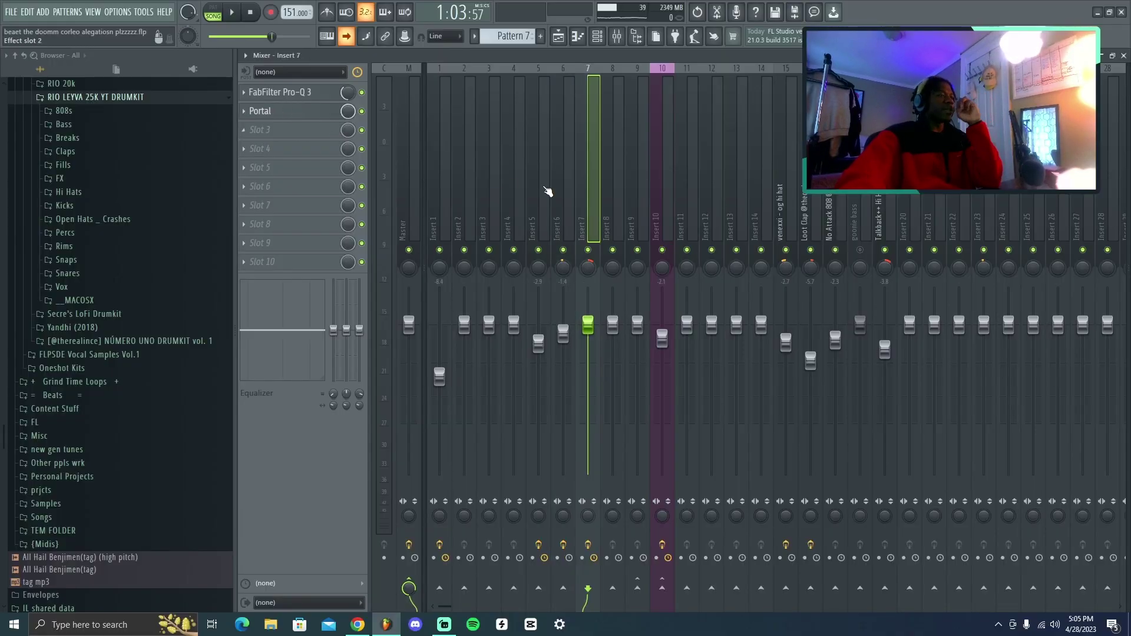
key(Escape)
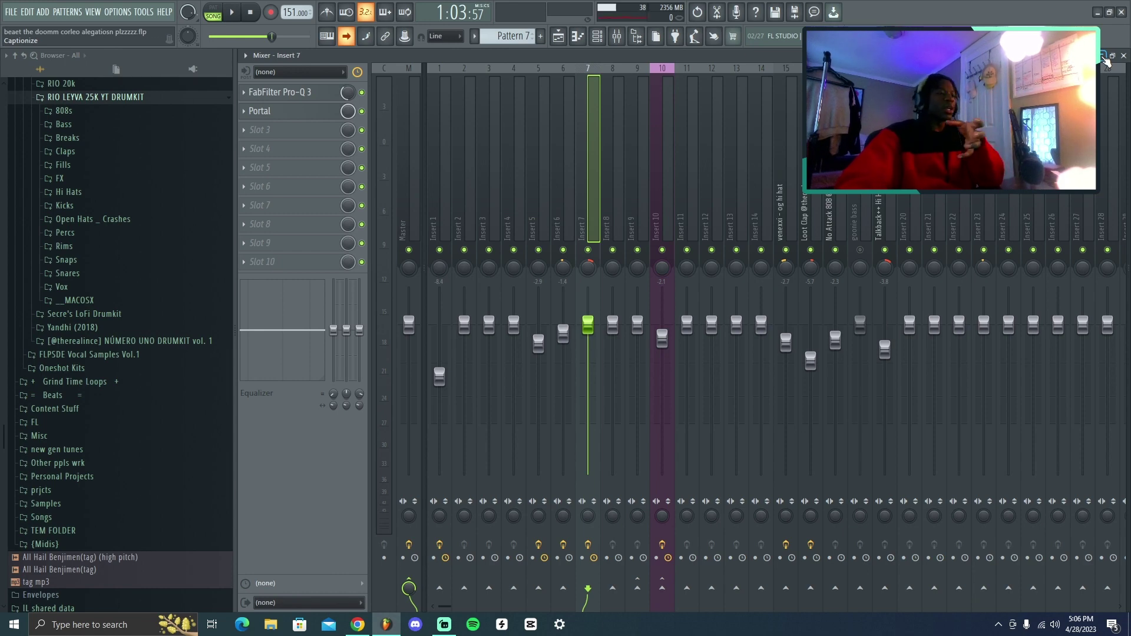
click(1103, 57)
click(238, 17)
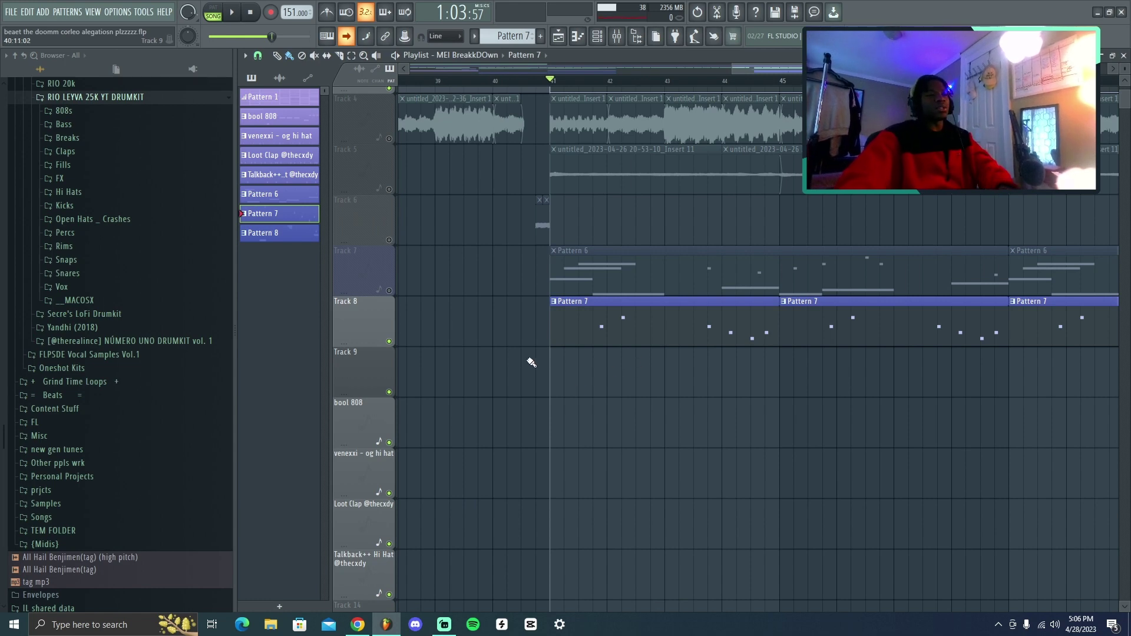
- Examine the venexxi - og hi hat pattern in the piano roll, play it through, and stop playback
scroll(461, 330, up, 2)
scroll(460, 336, down, 3)
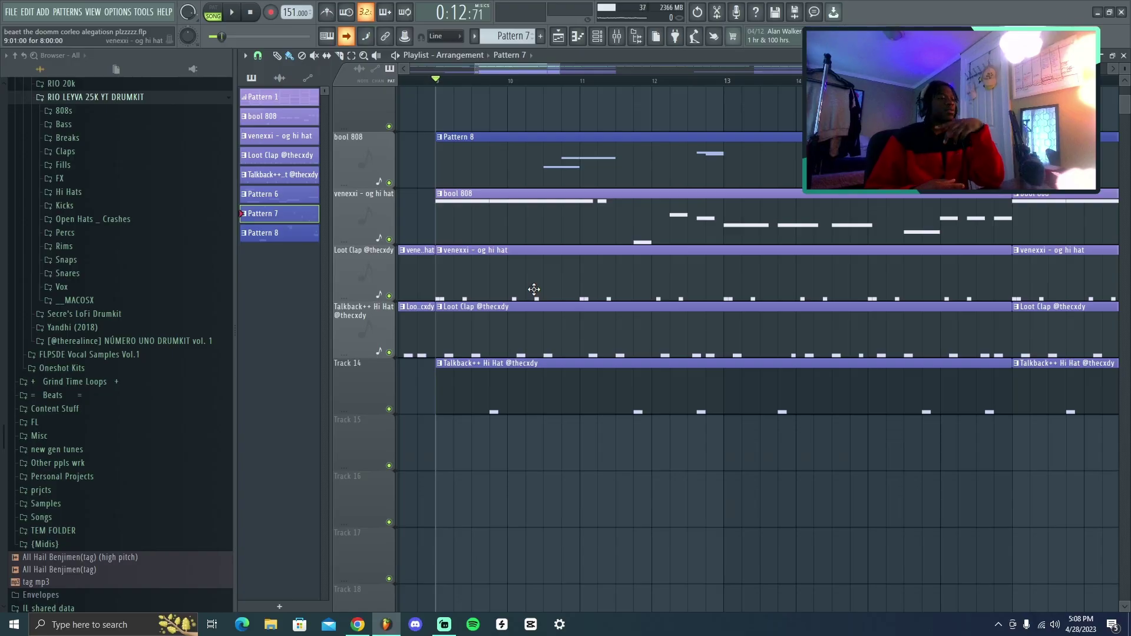
double_click(534, 289)
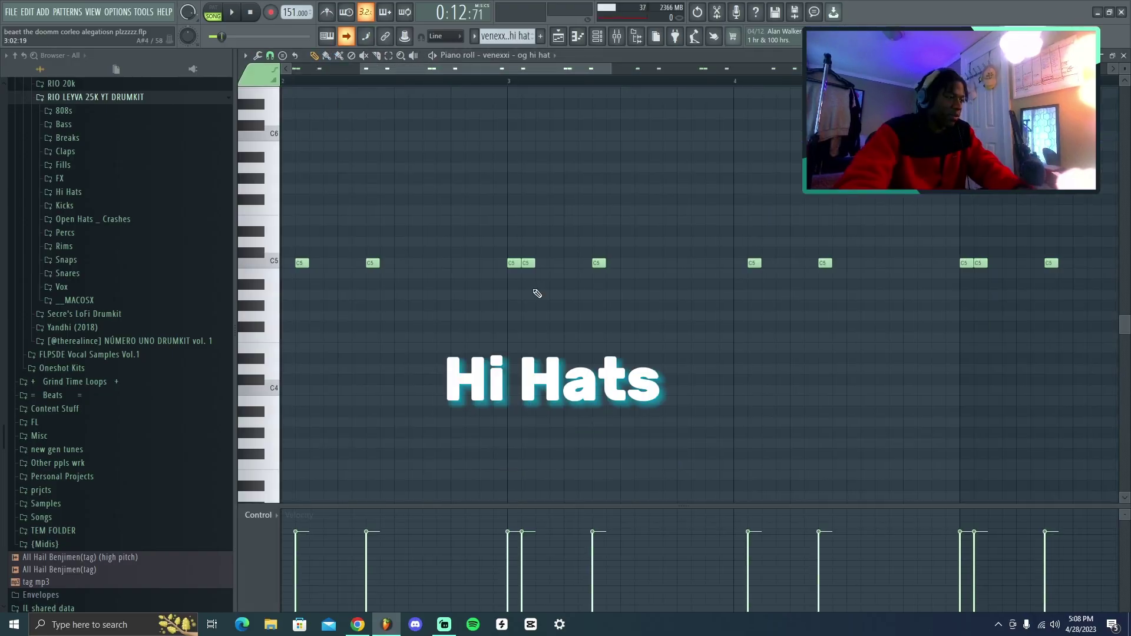
scroll(298, 285, down, 1)
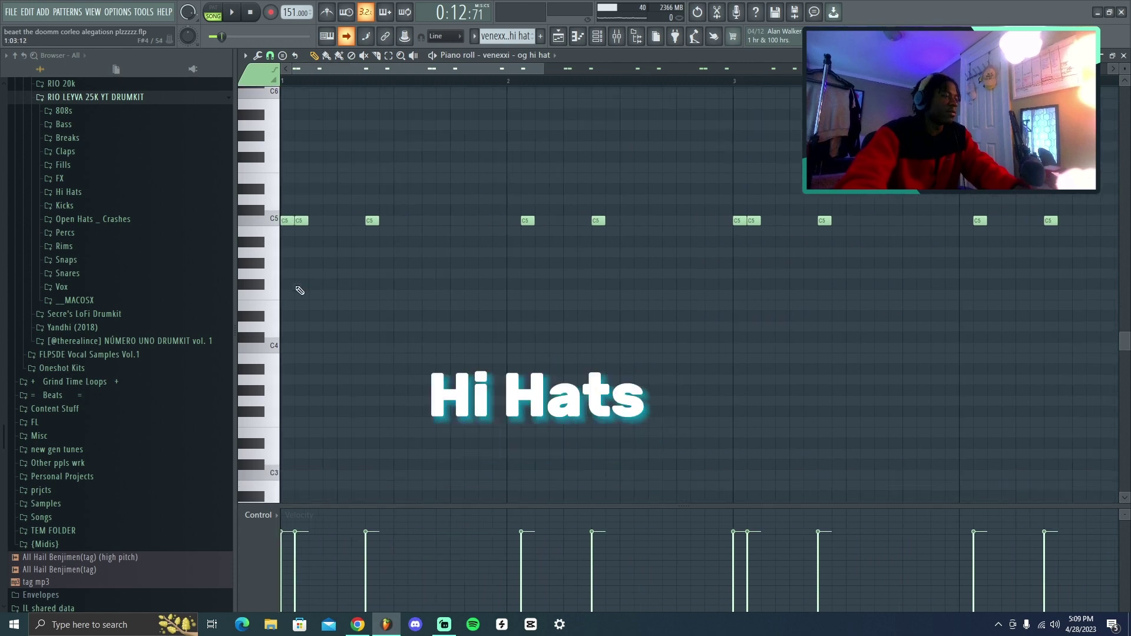
double_click(323, 230)
key(Escape)
scroll(544, 159, up, 3)
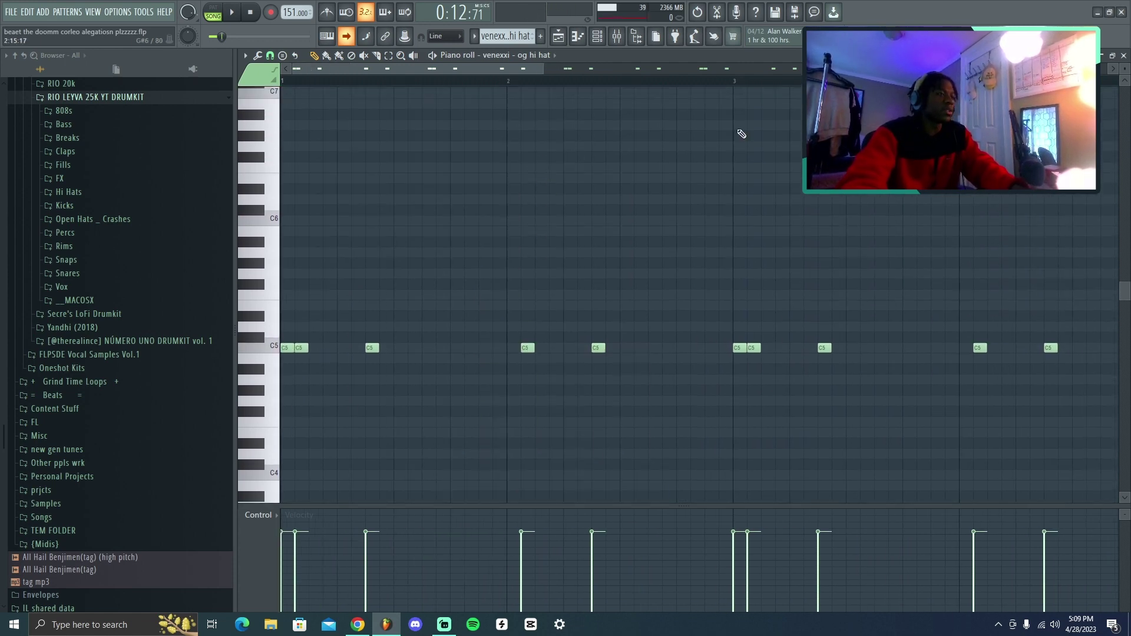
key(space)
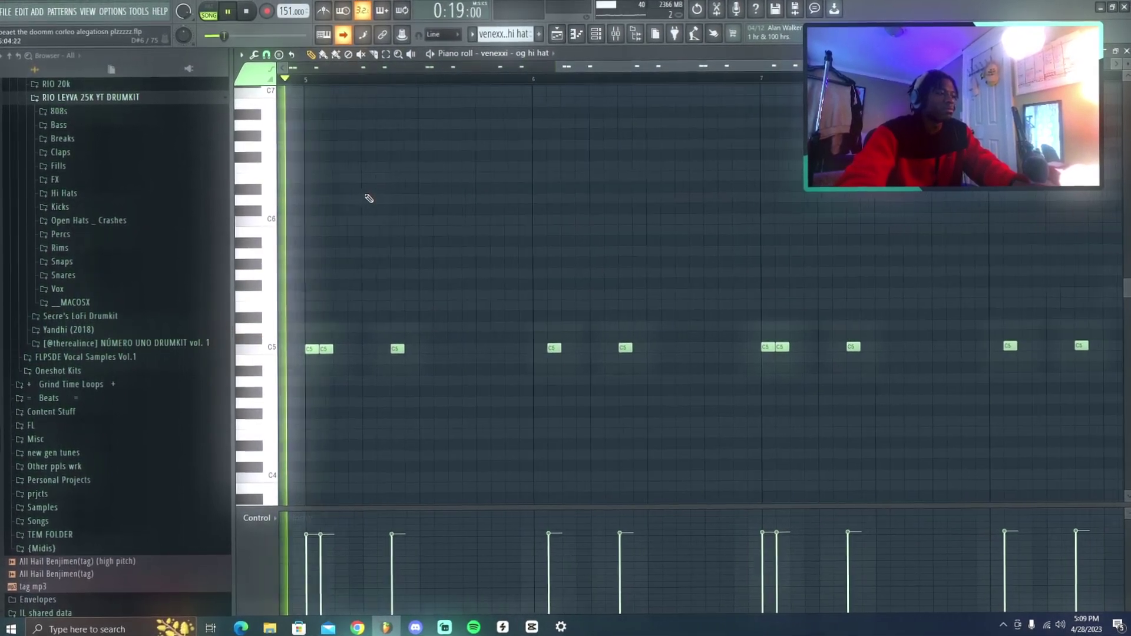
key(space)
- Unmute Track 14 in the playlist and play its Talkback++ Hi Hat pattern from the piano roll
key(F5)
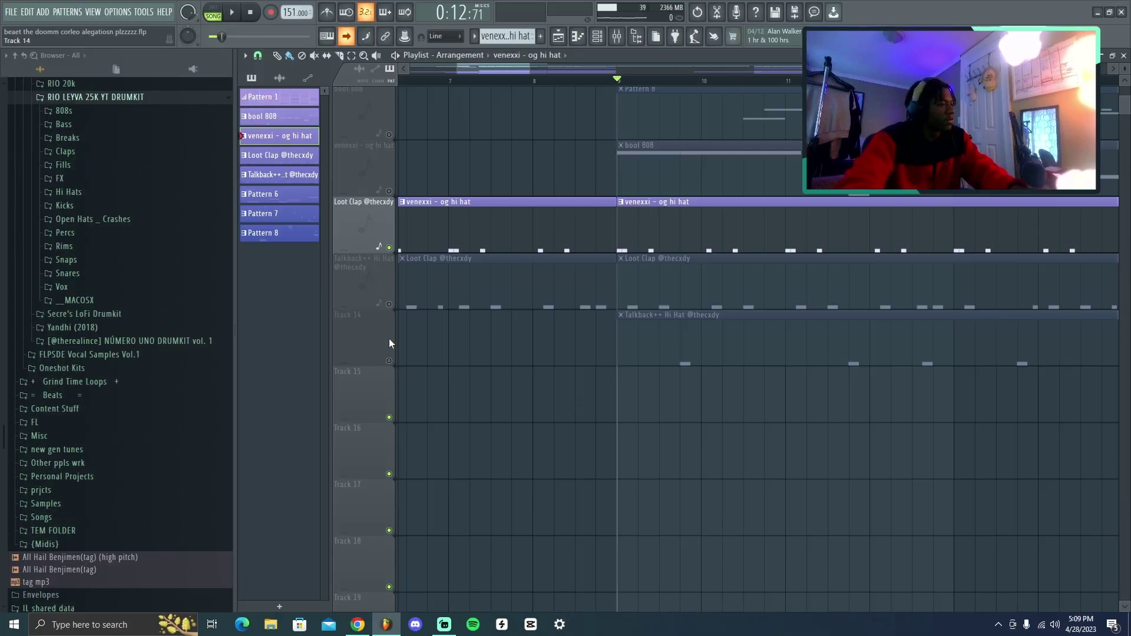
click(389, 360)
double_click(715, 358)
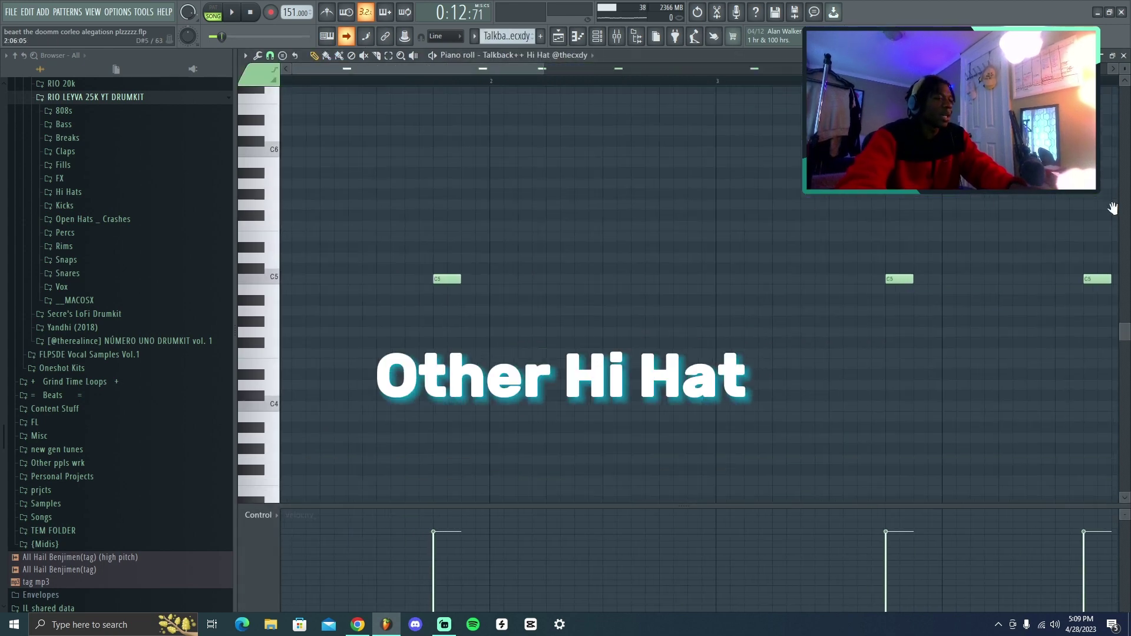
right_click(367, 230)
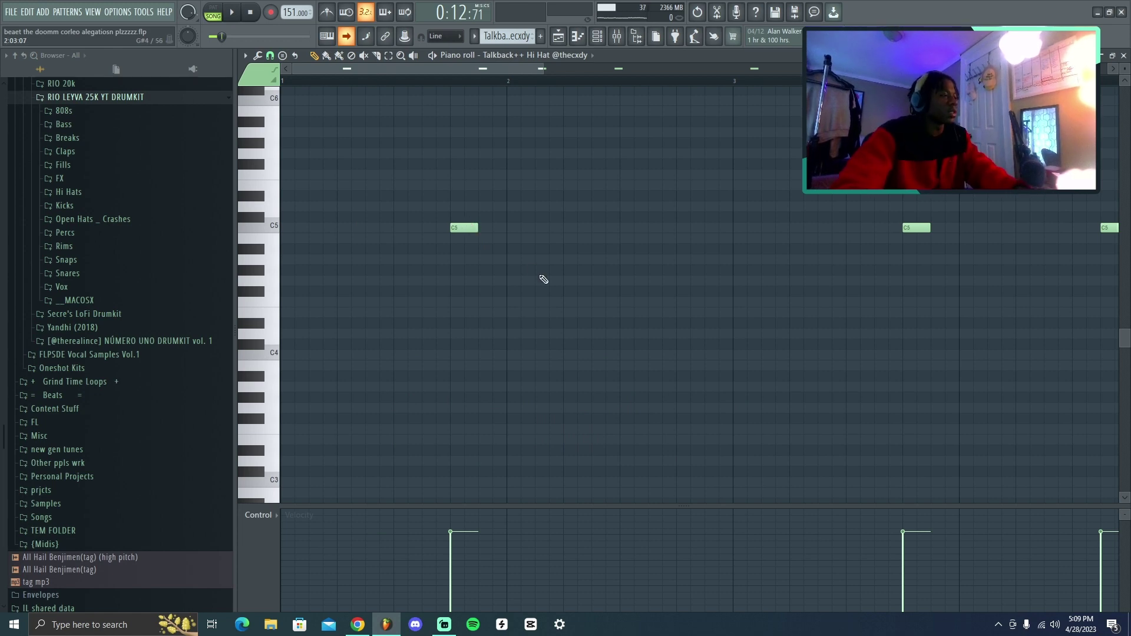
key(space)
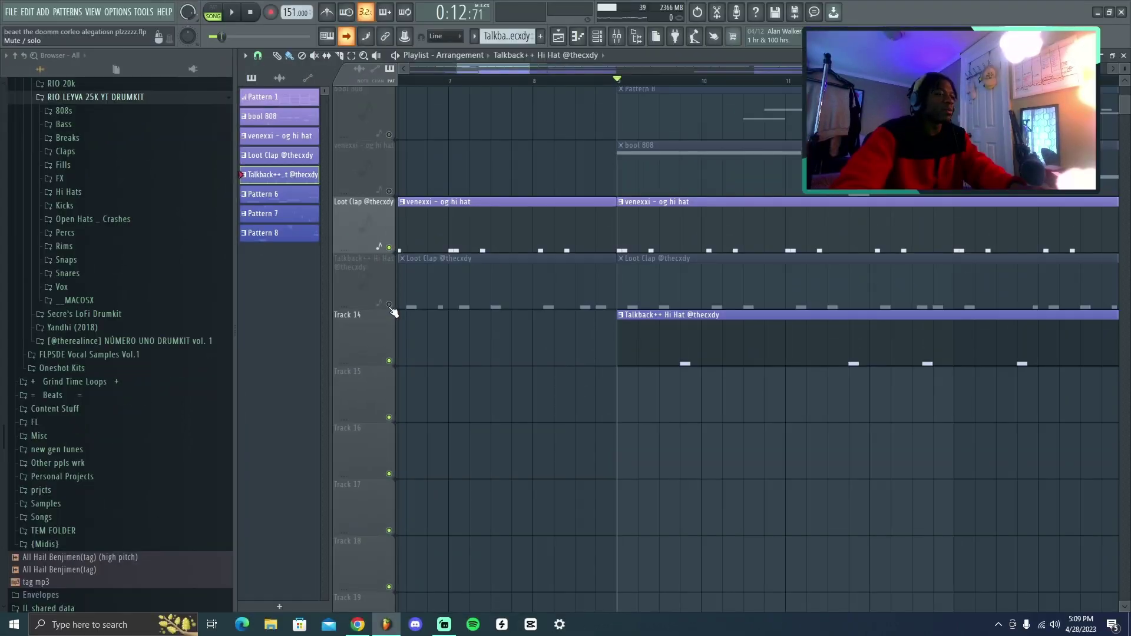
- Unmute the track holding the Loot Clap clips and play the drum layers from bar 9
click(389, 305)
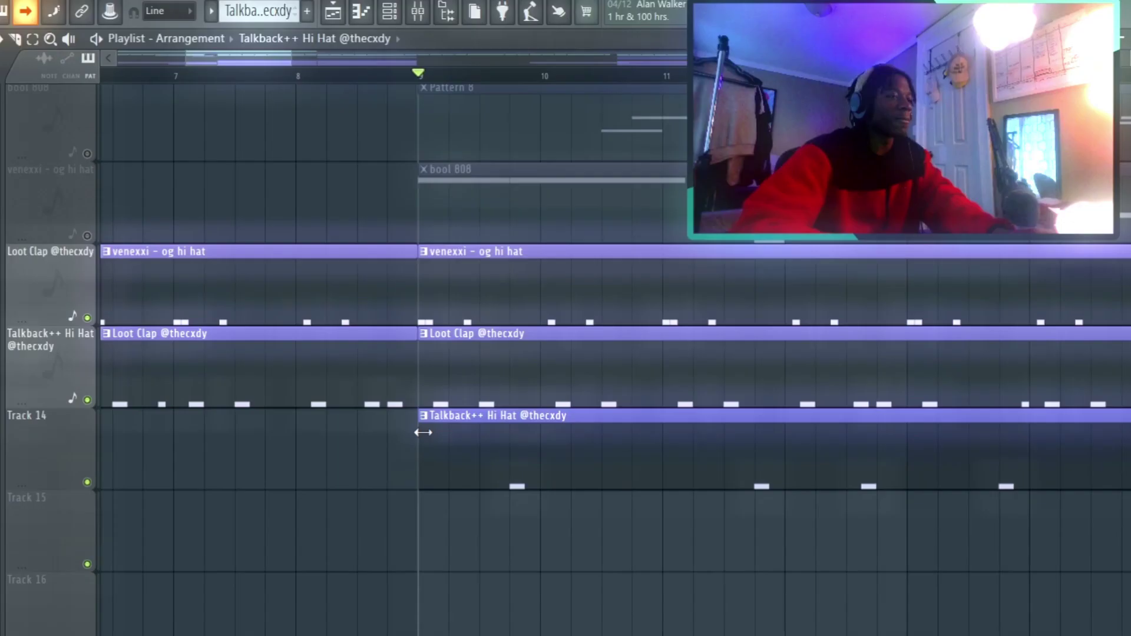
key(space)
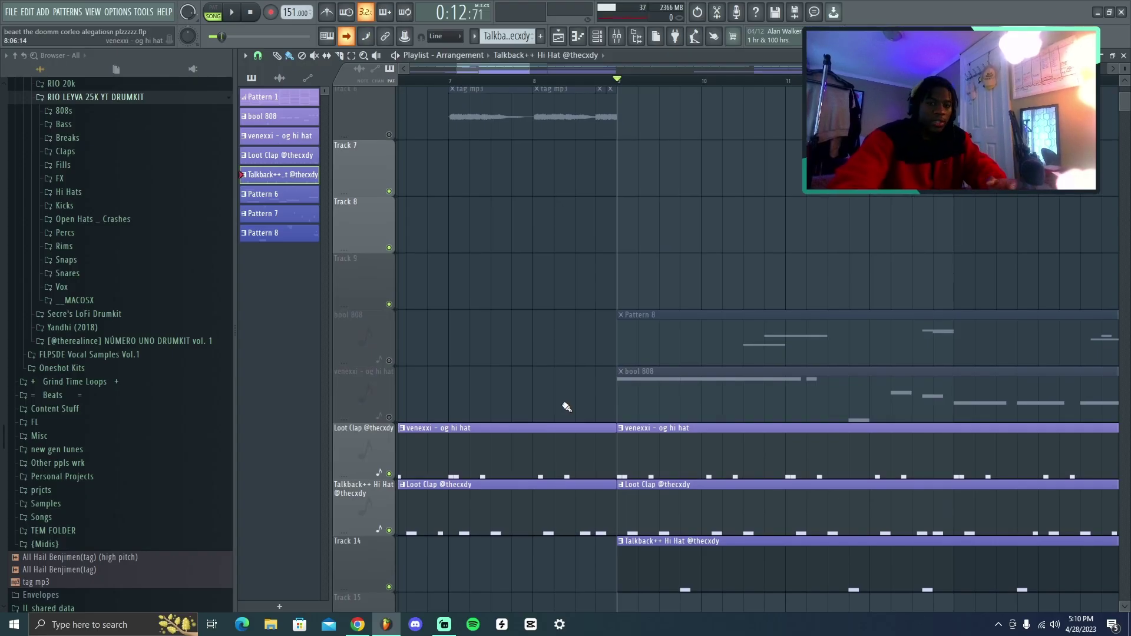
- Play the bool 808 pattern in the piano roll, stop playback, and return to the playlist
scroll(566, 407, down, 3)
scroll(646, 137, up, 2)
double_click(637, 234)
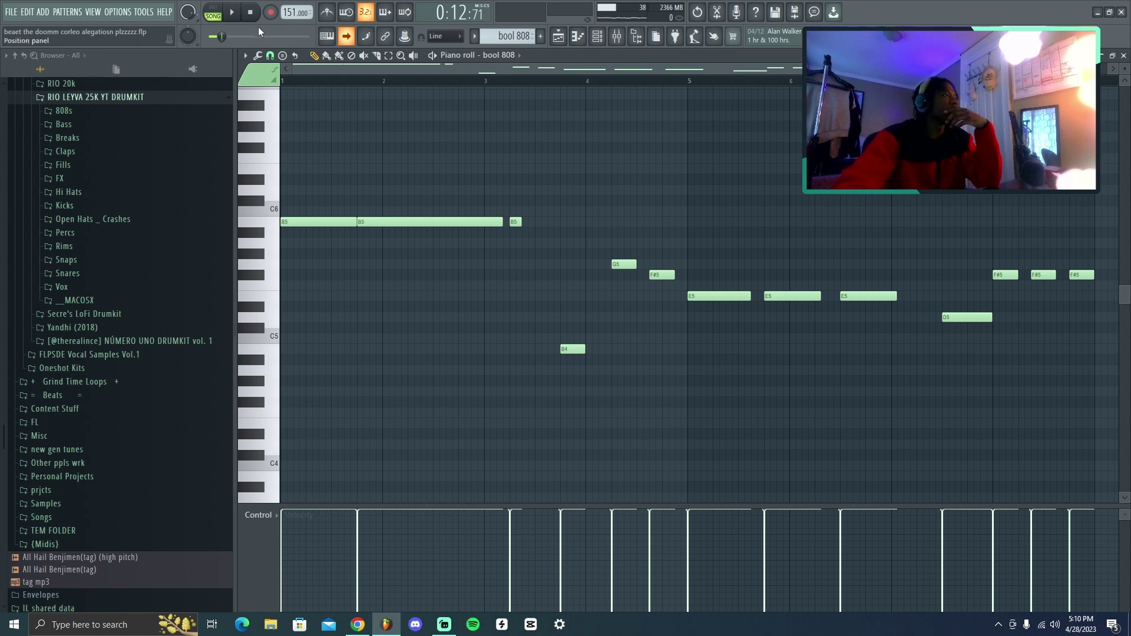
click(234, 12)
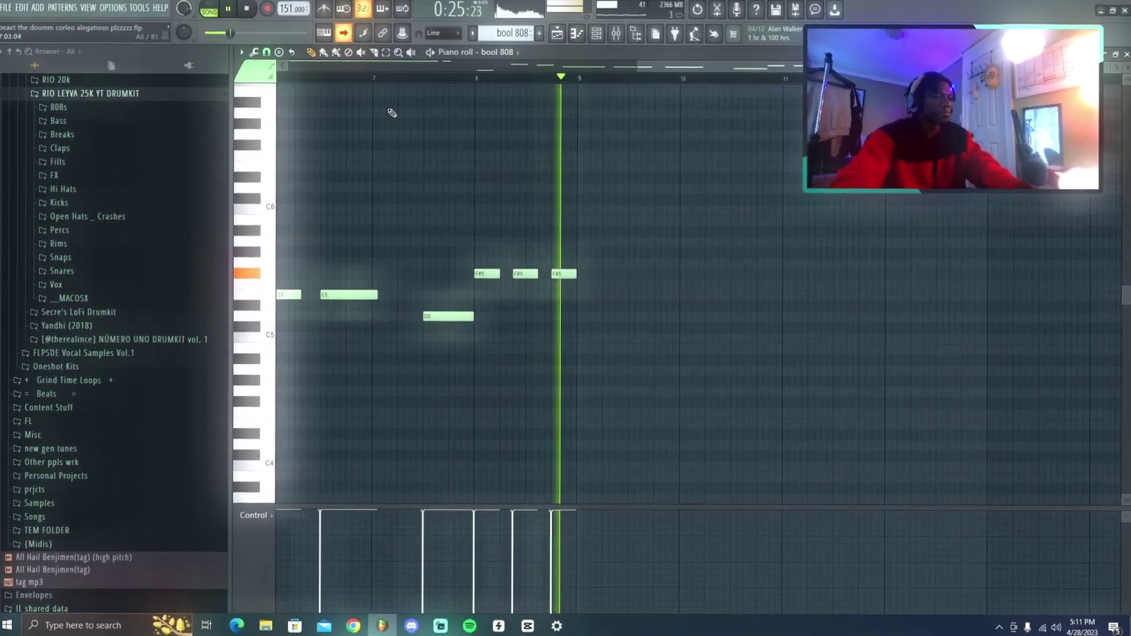
key(space)
click(1127, 51)
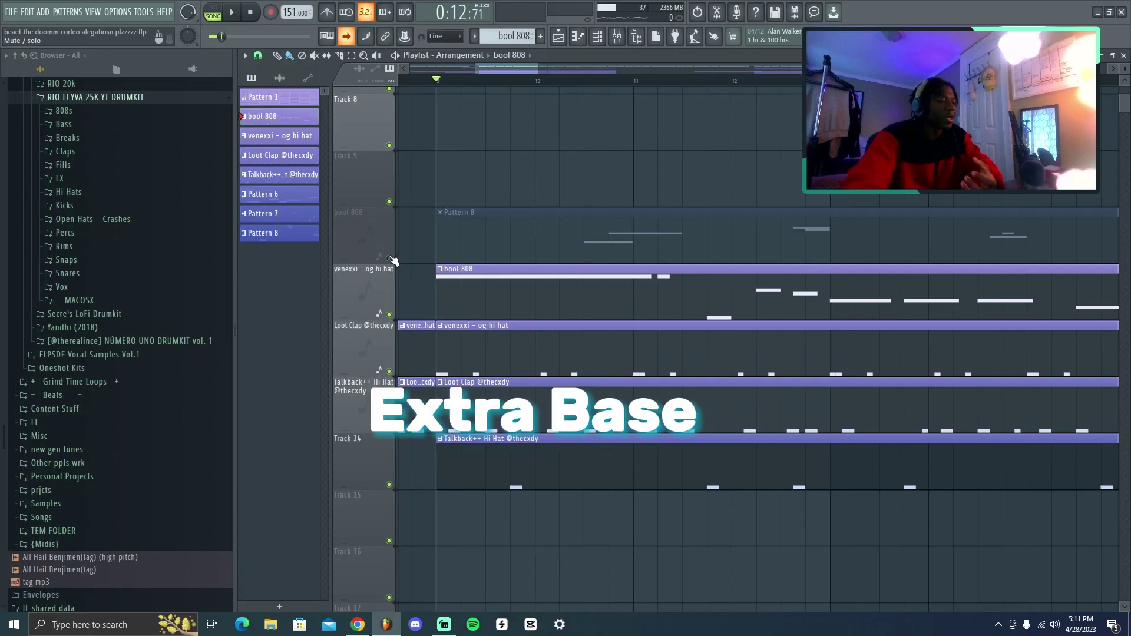
- Delete the stray C5 note at the start of Pattern 8's arcteryx edit sub notes and play the arrangement from bar 9
key(F7)
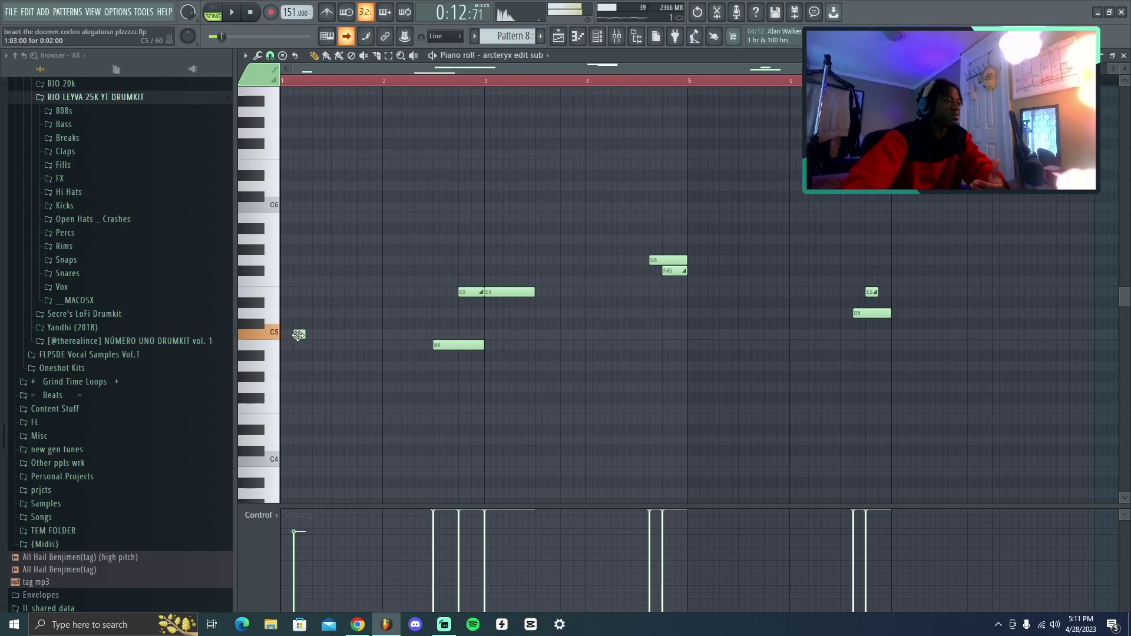
right_click(537, 339)
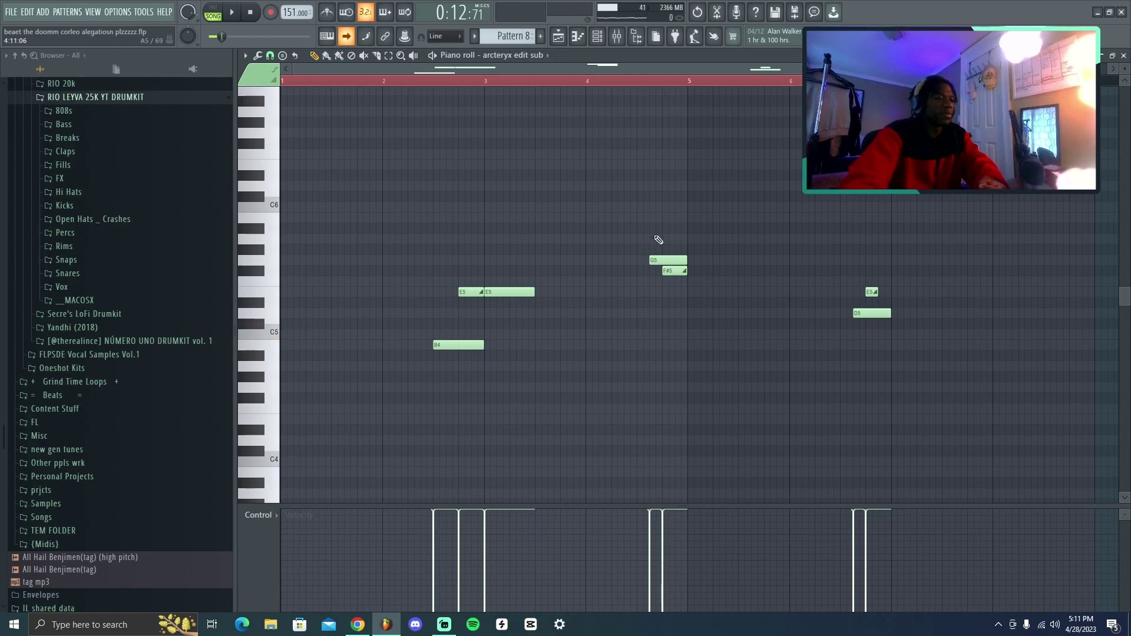
click(1125, 54)
click(235, 12)
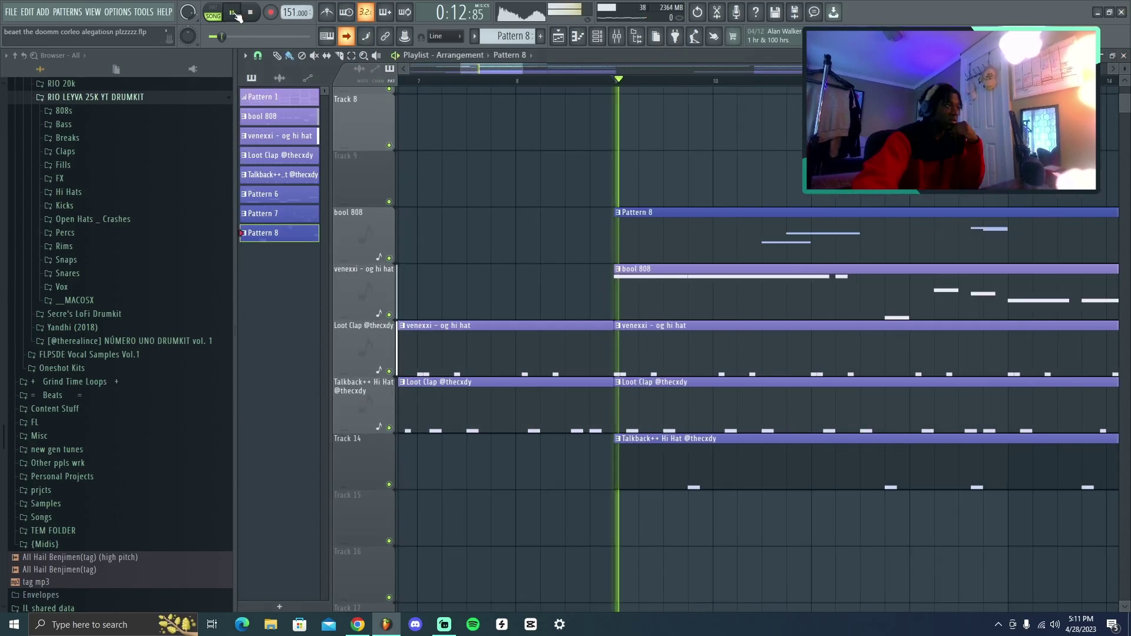